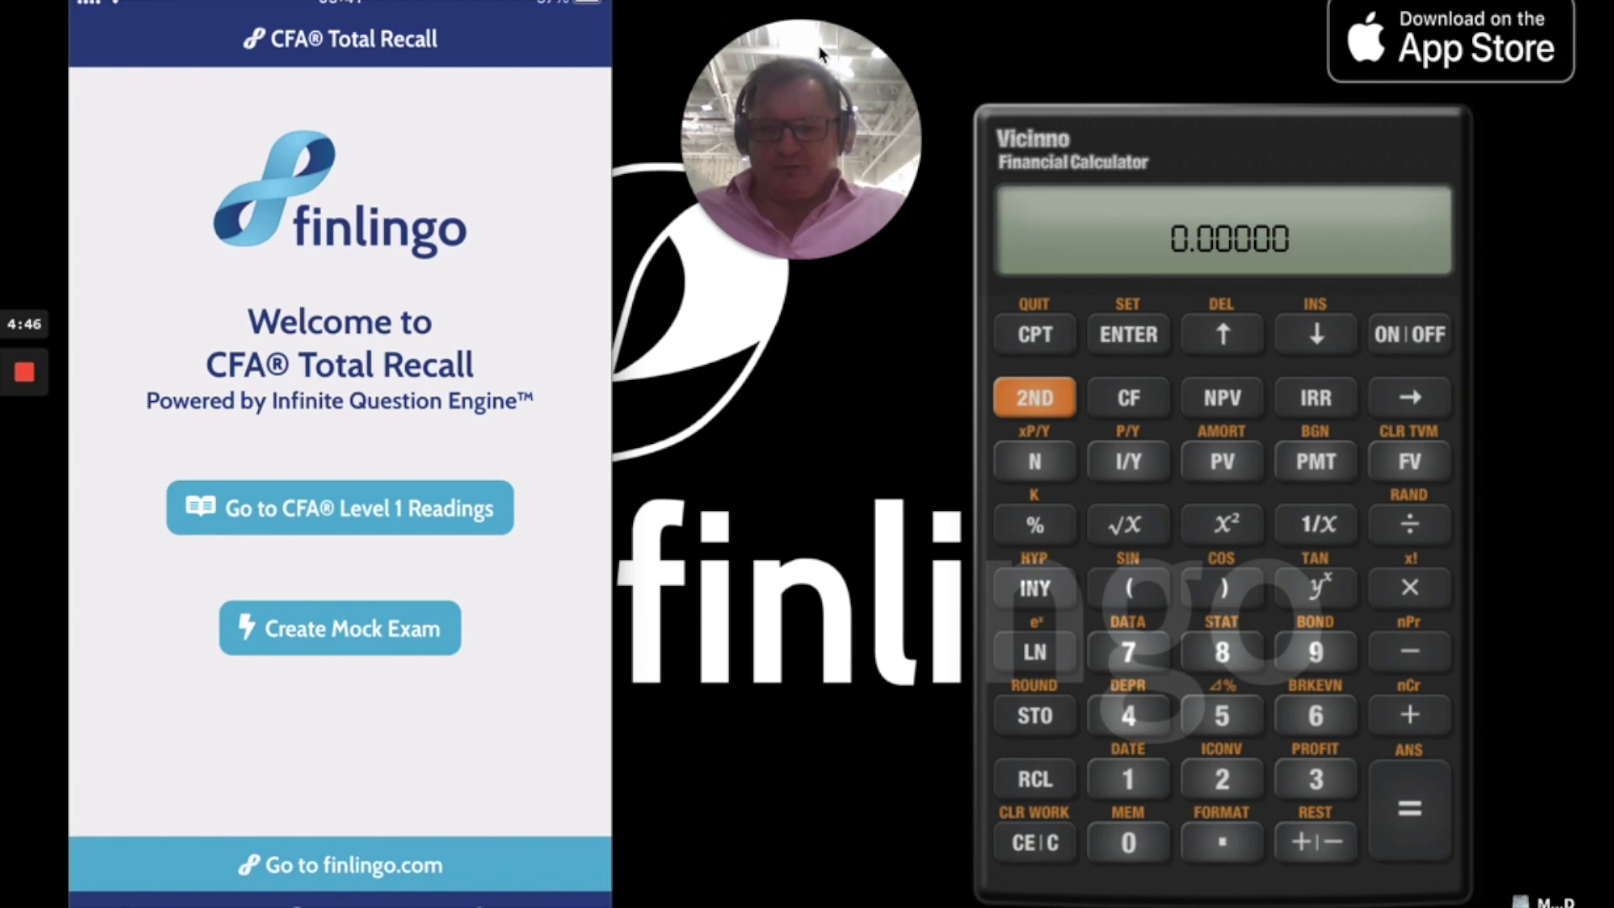
# Open the CFA Level 1 Readings list and scroll to Reading 53 - Portfolio Risk and Return: Part II
pyautogui.click(340, 508)
pyautogui.scroll(-15, 340, 479)
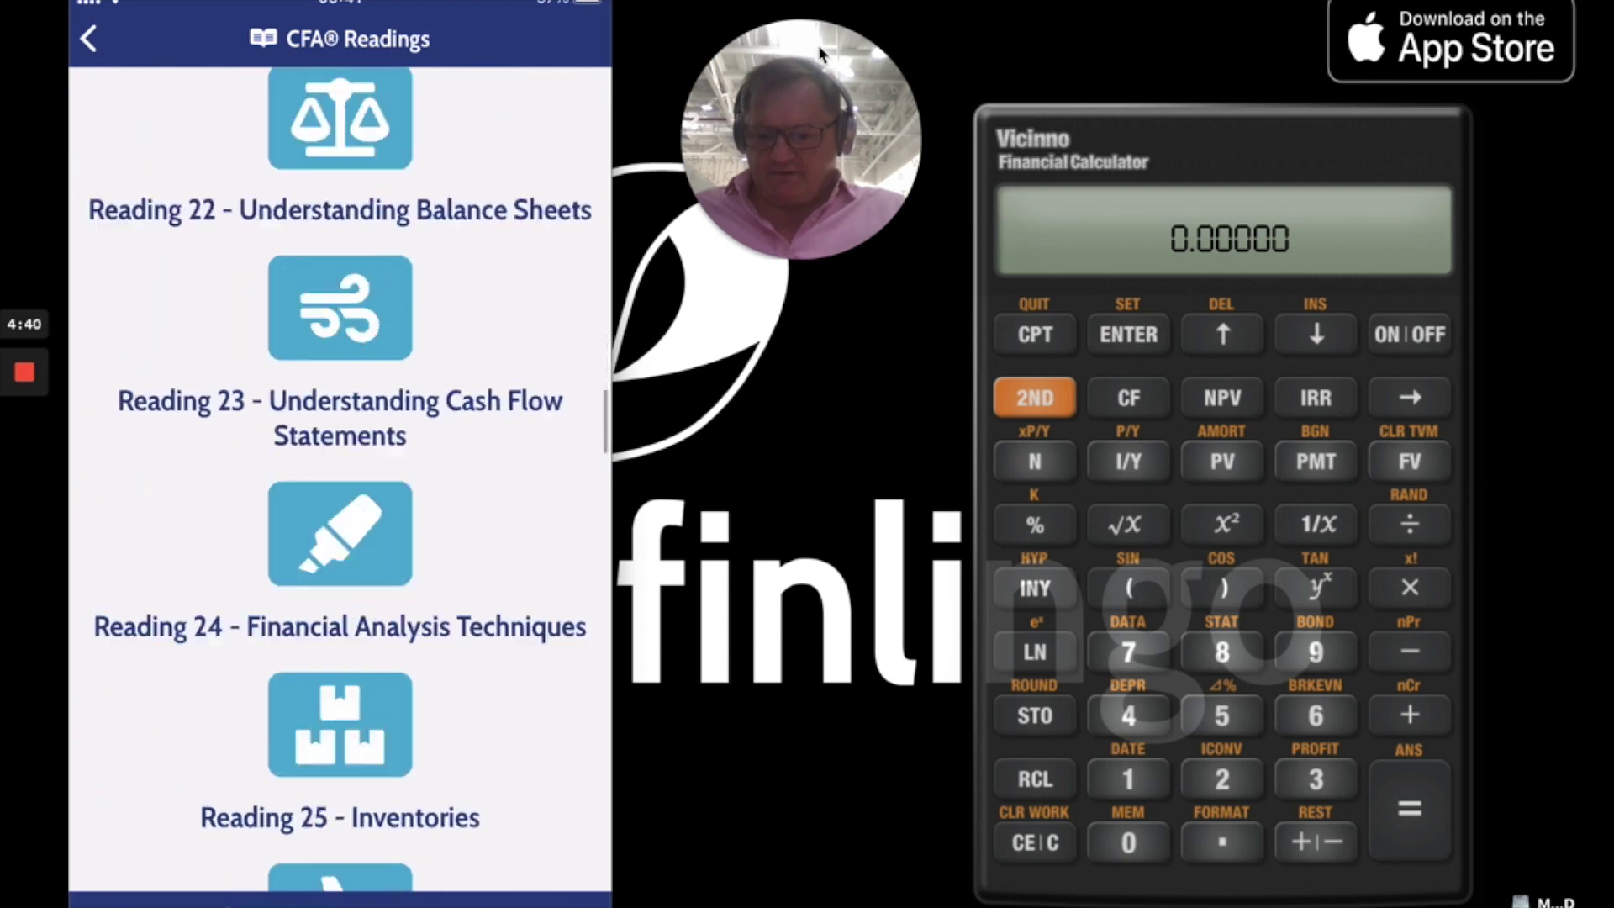
pyautogui.scroll(-15, 339, 480)
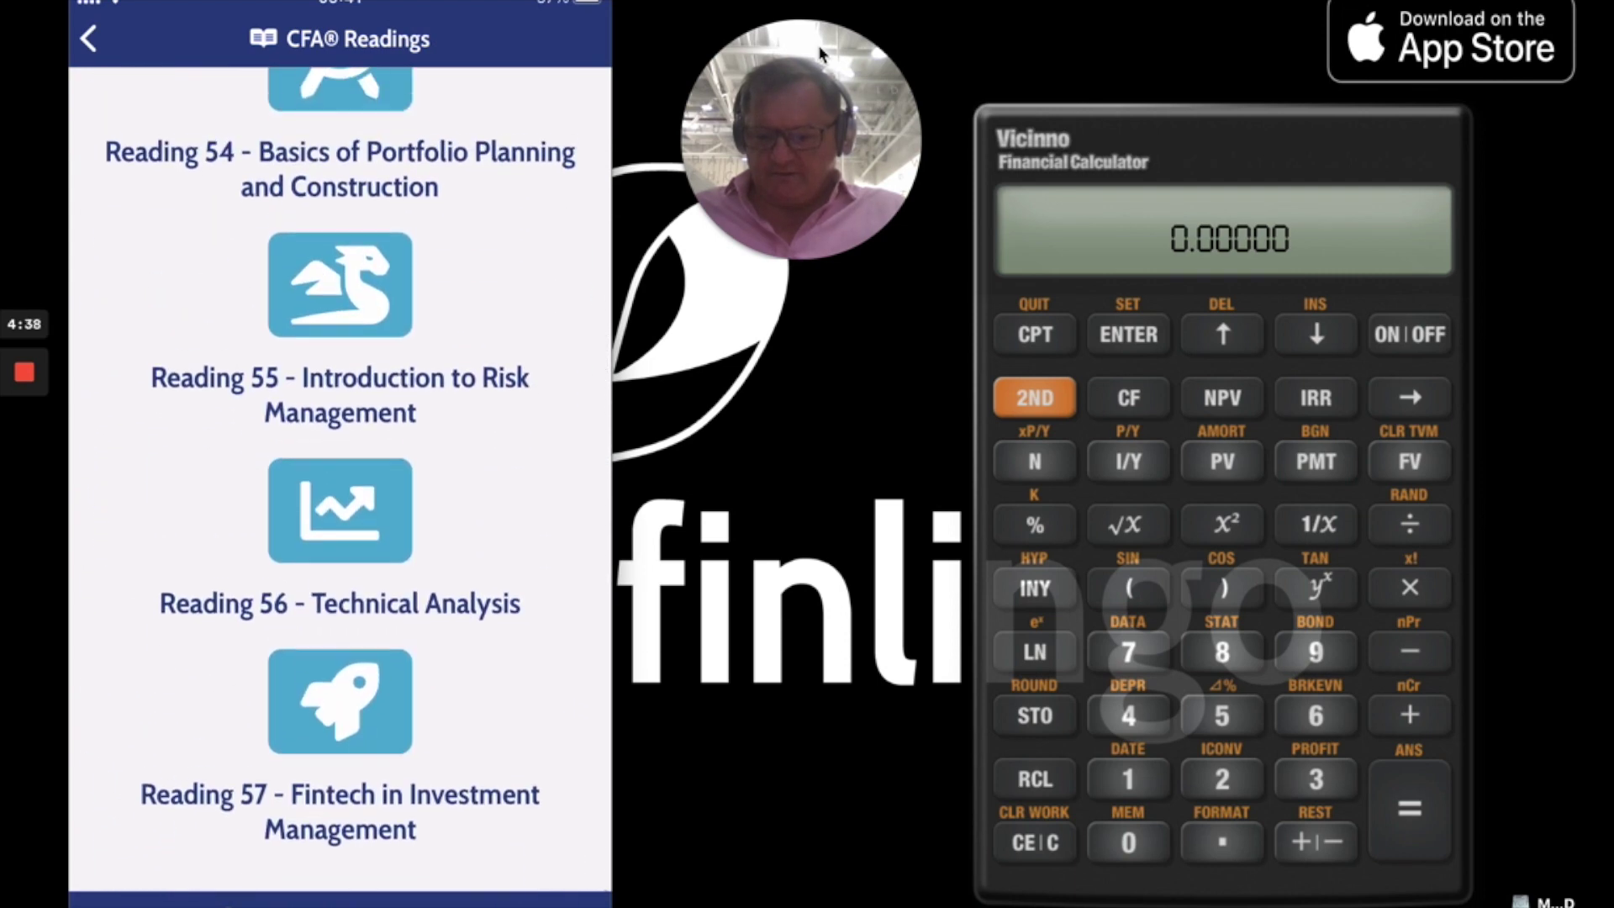
pyautogui.scroll(5, 339, 479)
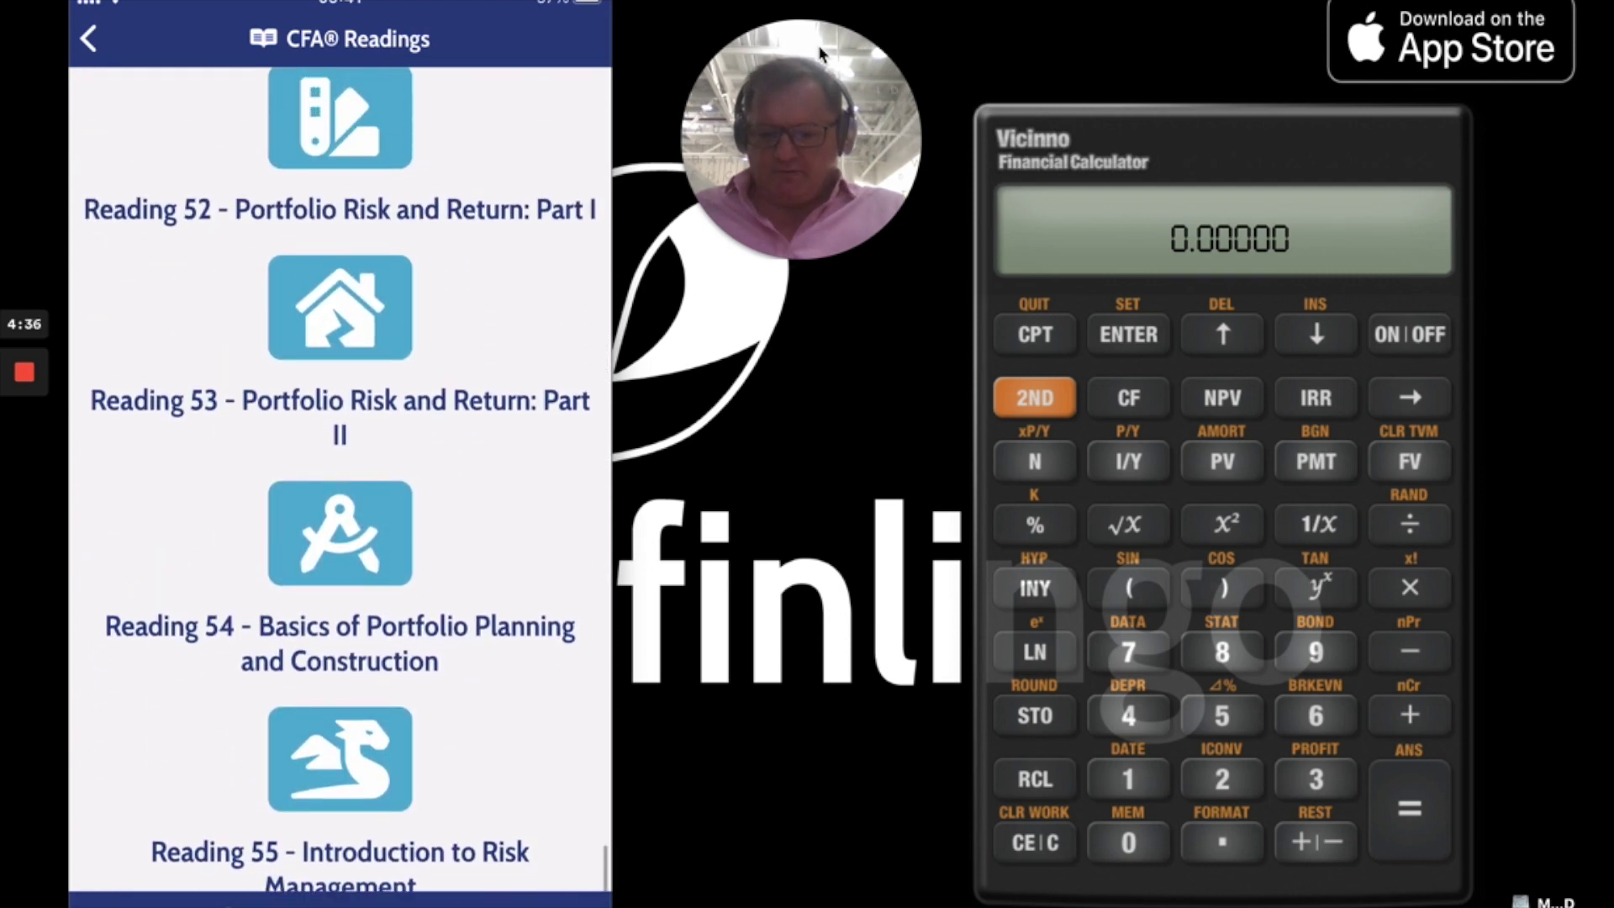
# Open Reading 53's question topics and scroll to the Sharpe Ratio entry
pyautogui.click(339, 400)
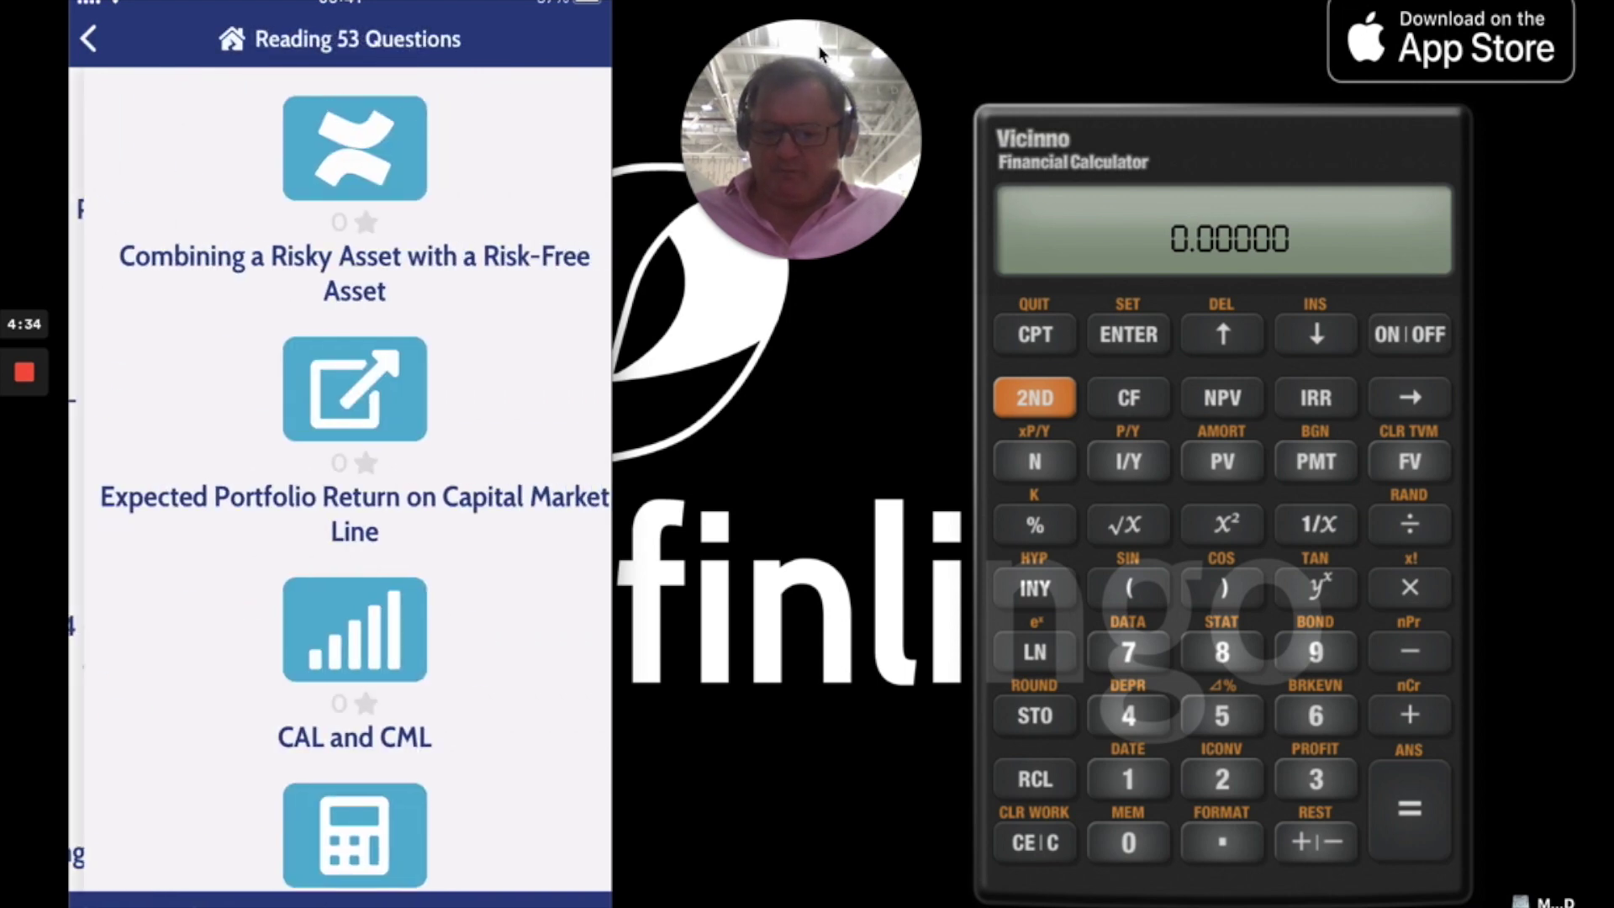
pyautogui.scroll(-5, 339, 479)
pyautogui.scroll(-15, 340, 479)
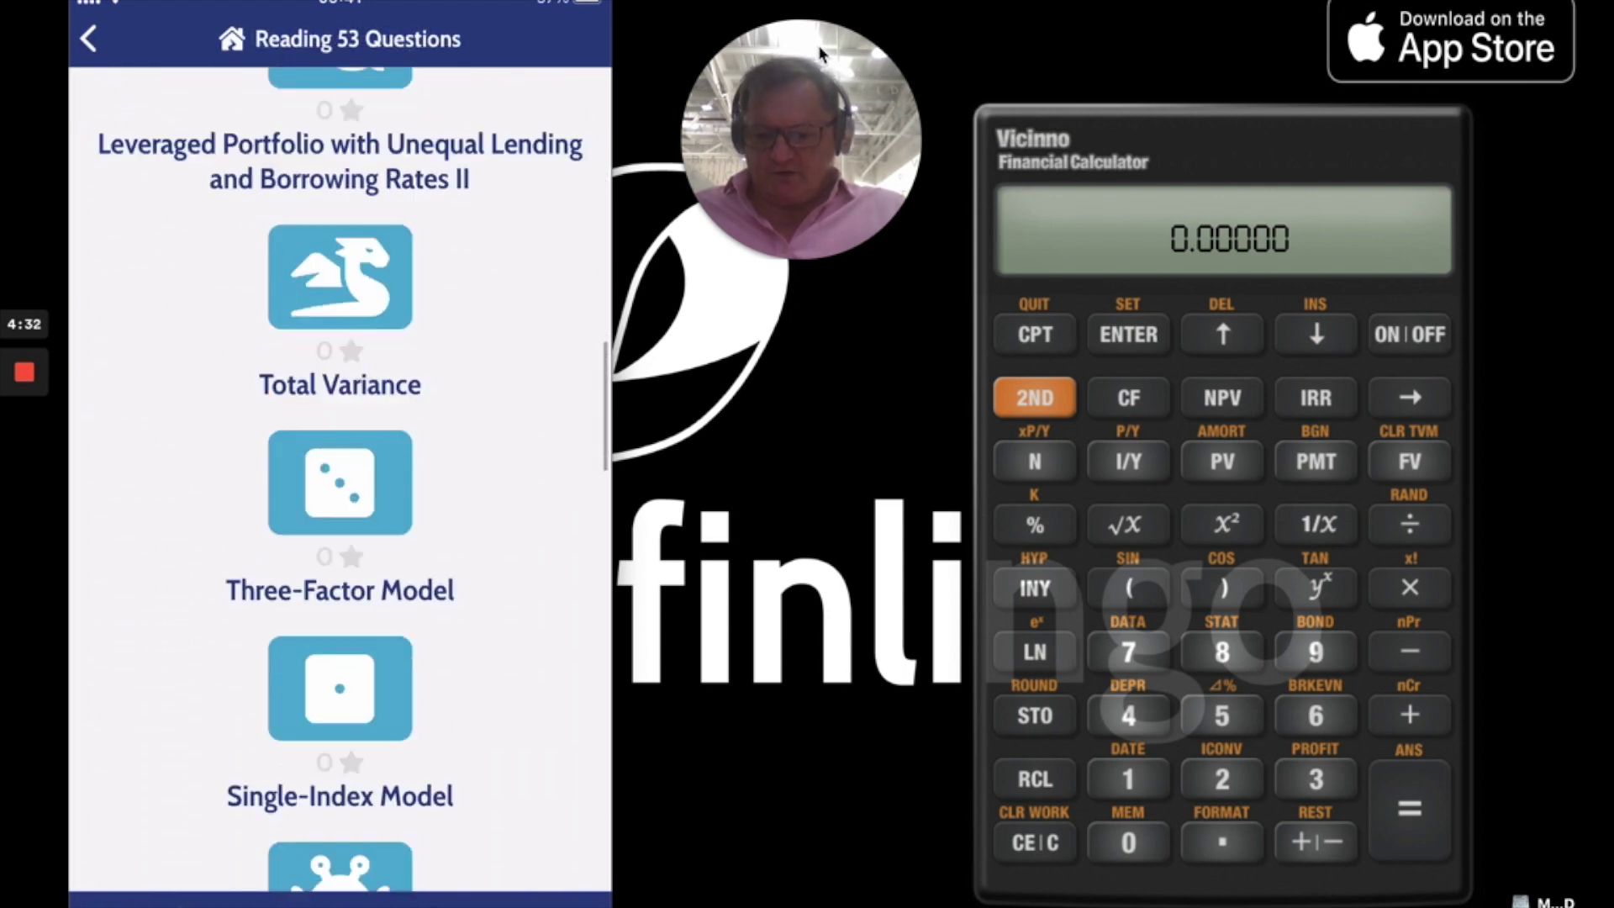
pyautogui.scroll(5, 340, 479)
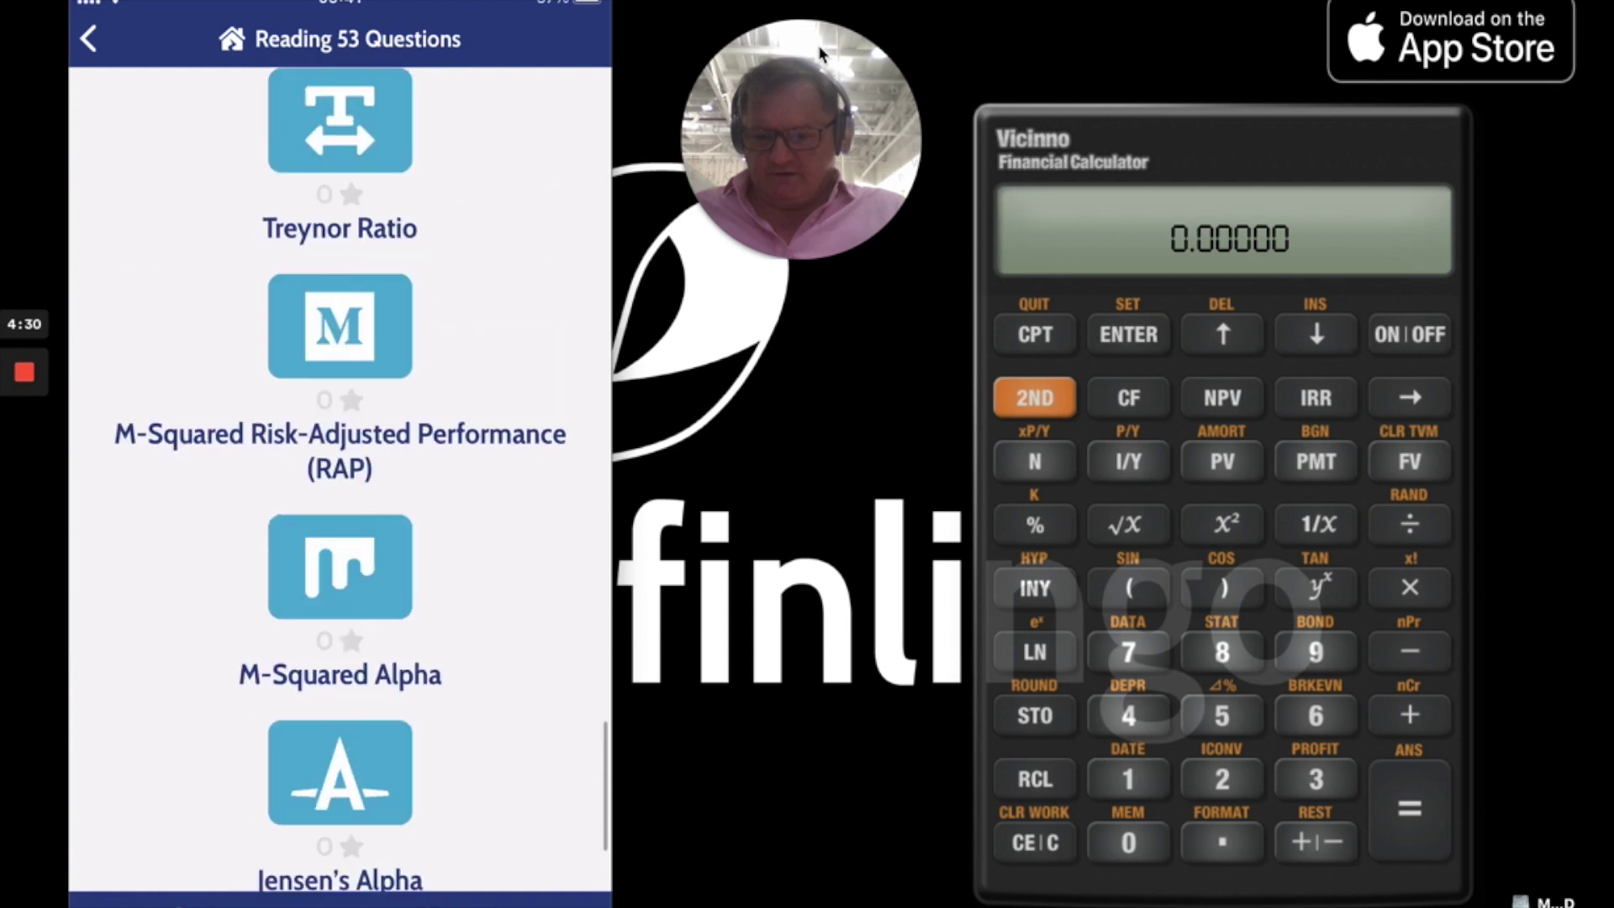
pyautogui.scroll(-6, 340, 479)
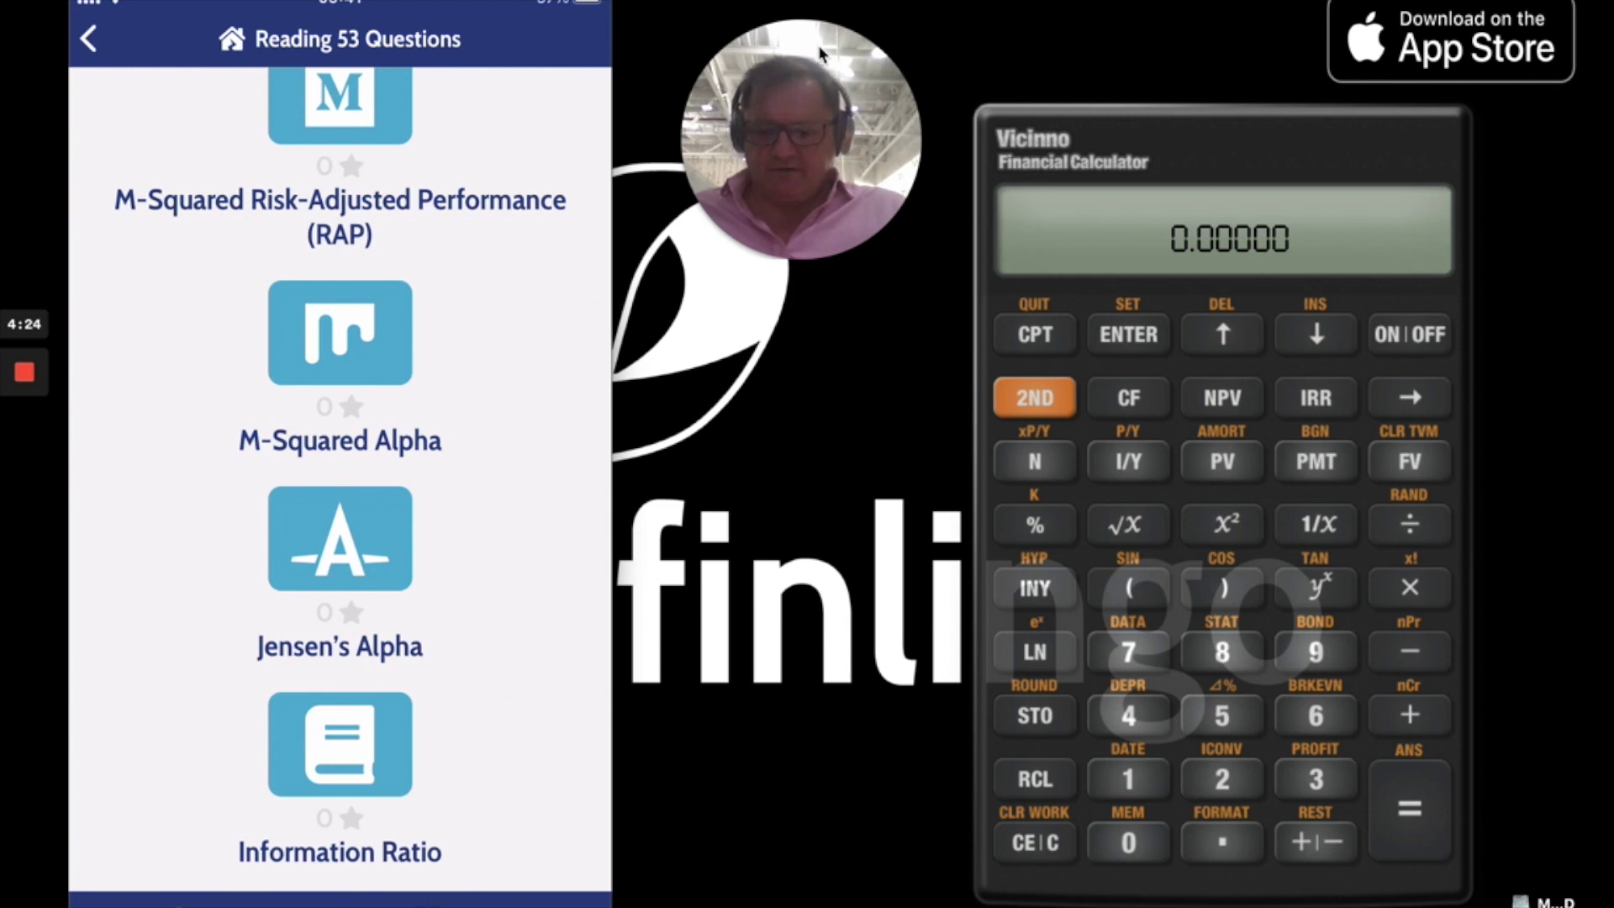
pyautogui.scroll(5, 339, 479)
pyautogui.scroll(-1, 339, 479)
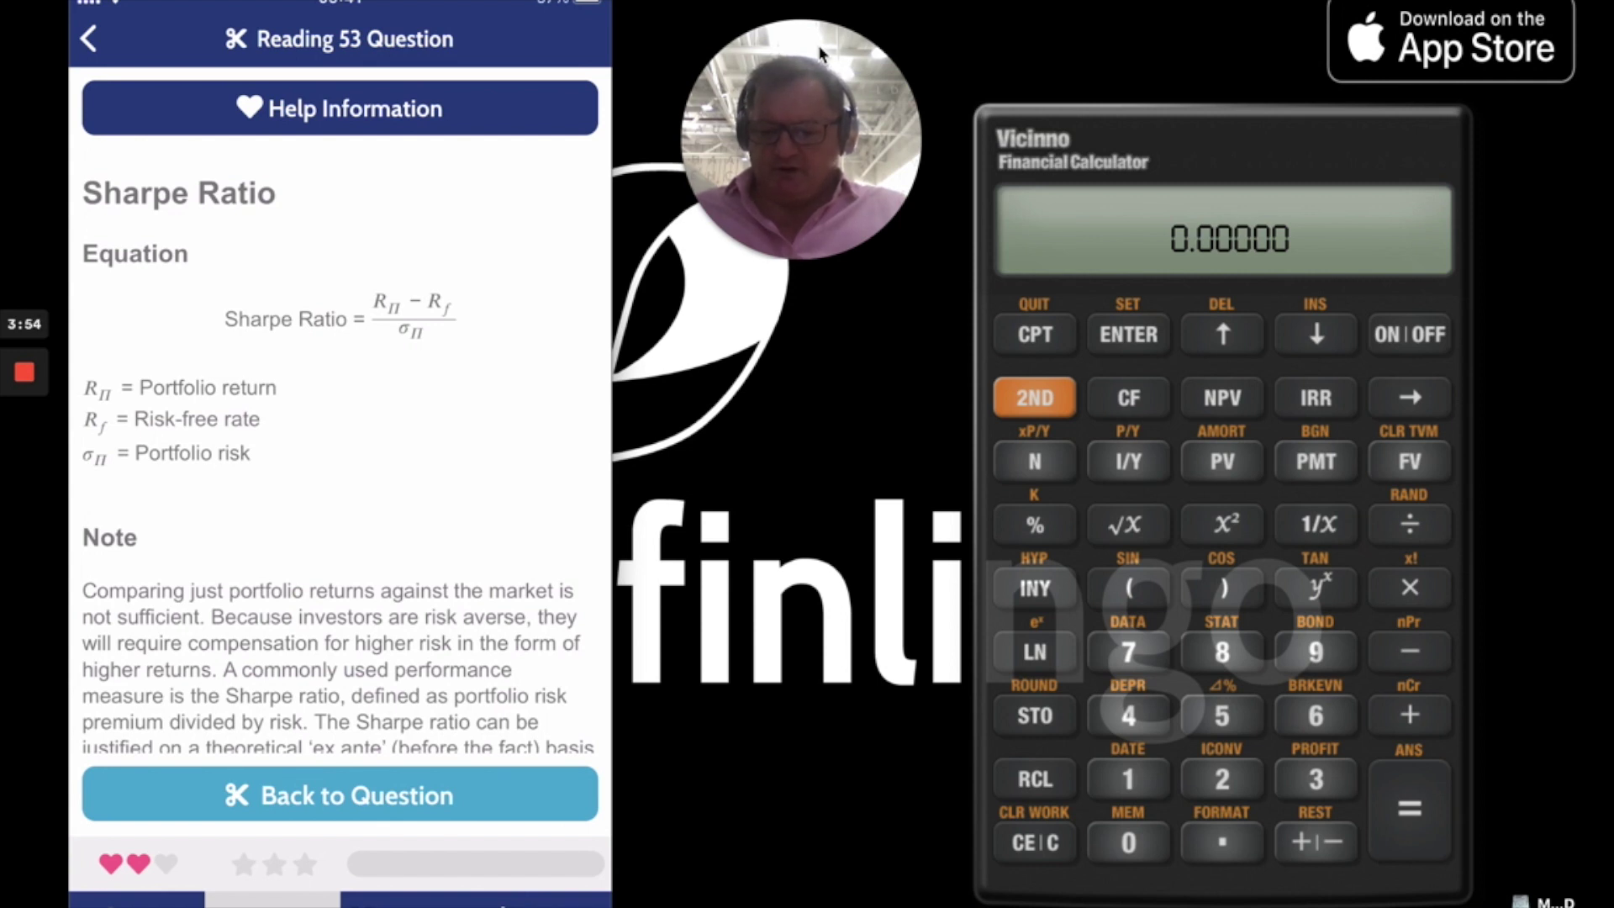
# Read the Sharpe ratio equation, note and worked example, then return to the Airdish question
pyautogui.scroll(-6, 339, 449)
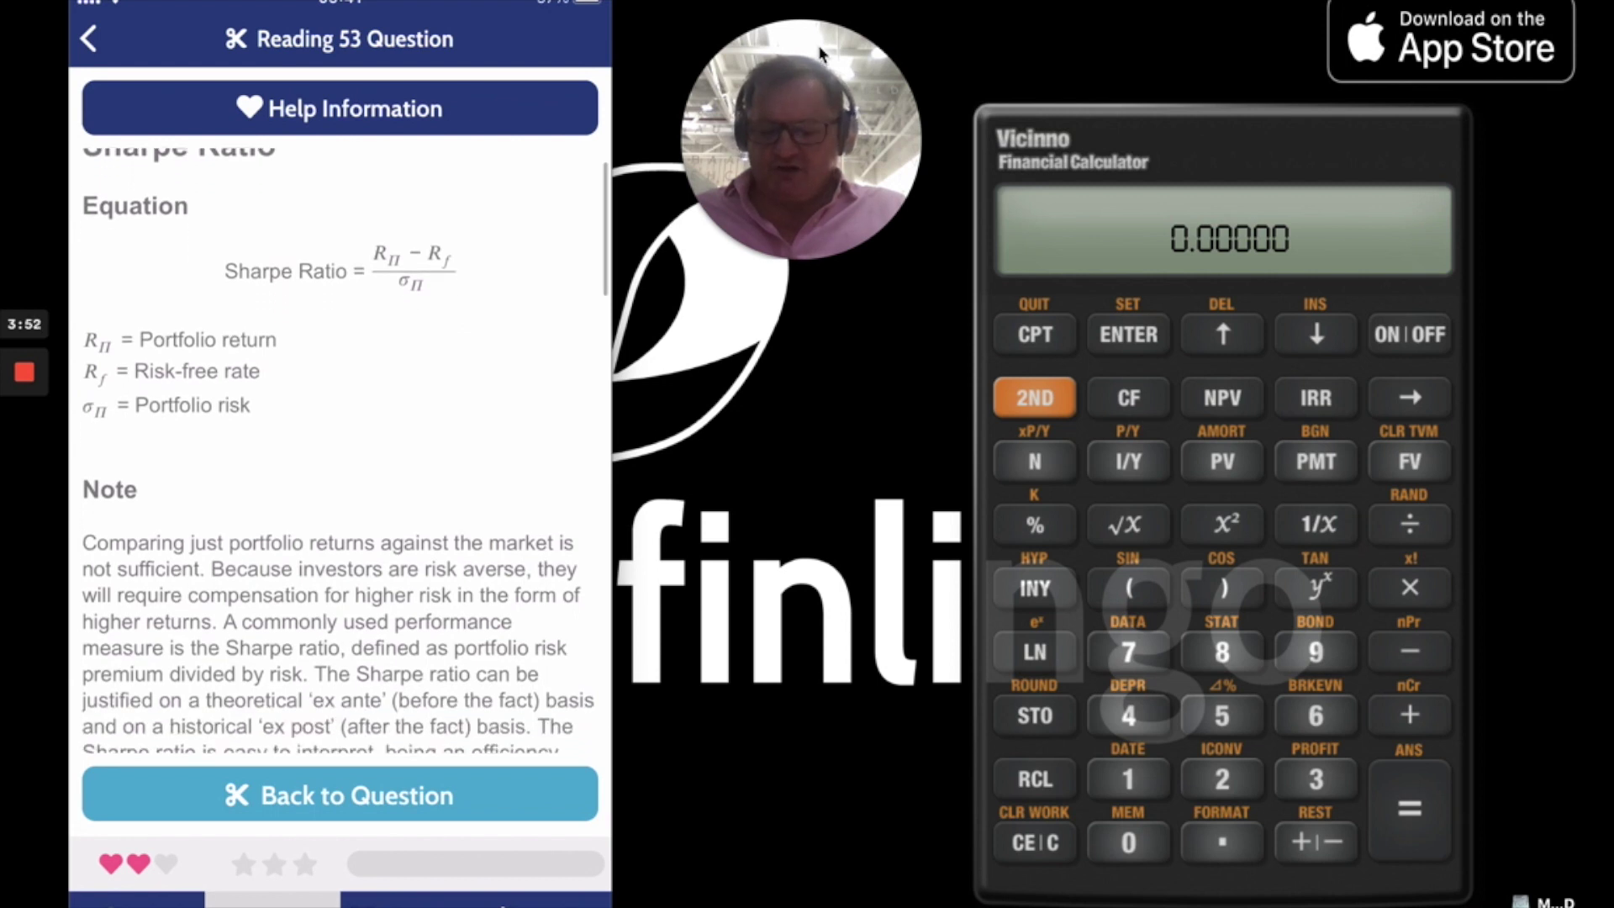
pyautogui.scroll(-5, 340, 450)
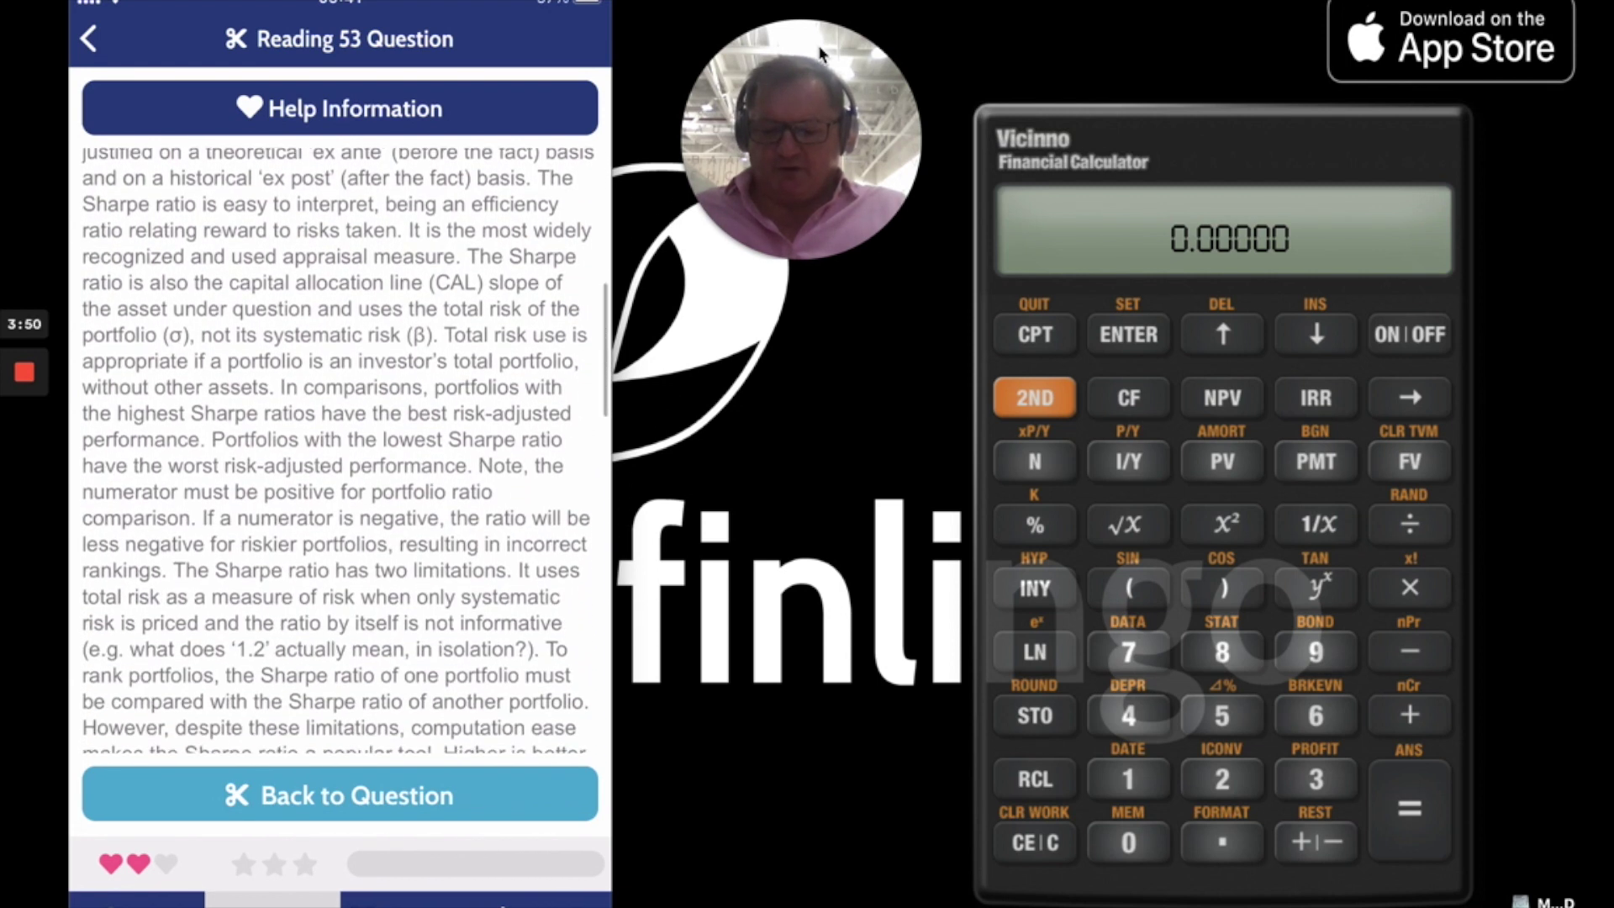
pyautogui.scroll(-10, 339, 450)
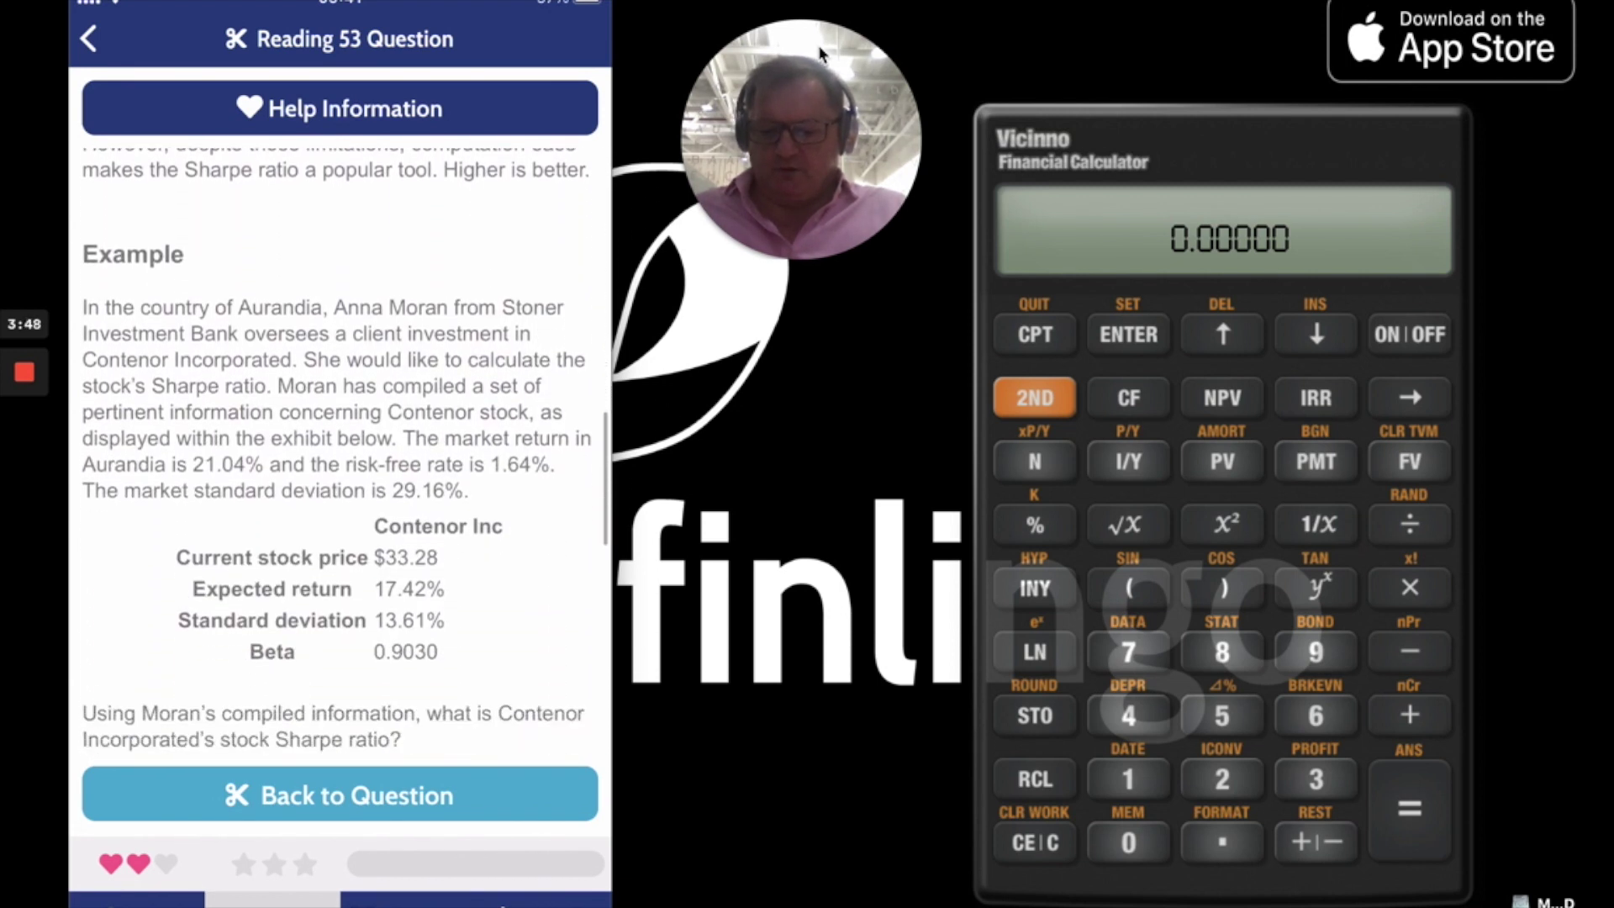
pyautogui.scroll(-5, 340, 450)
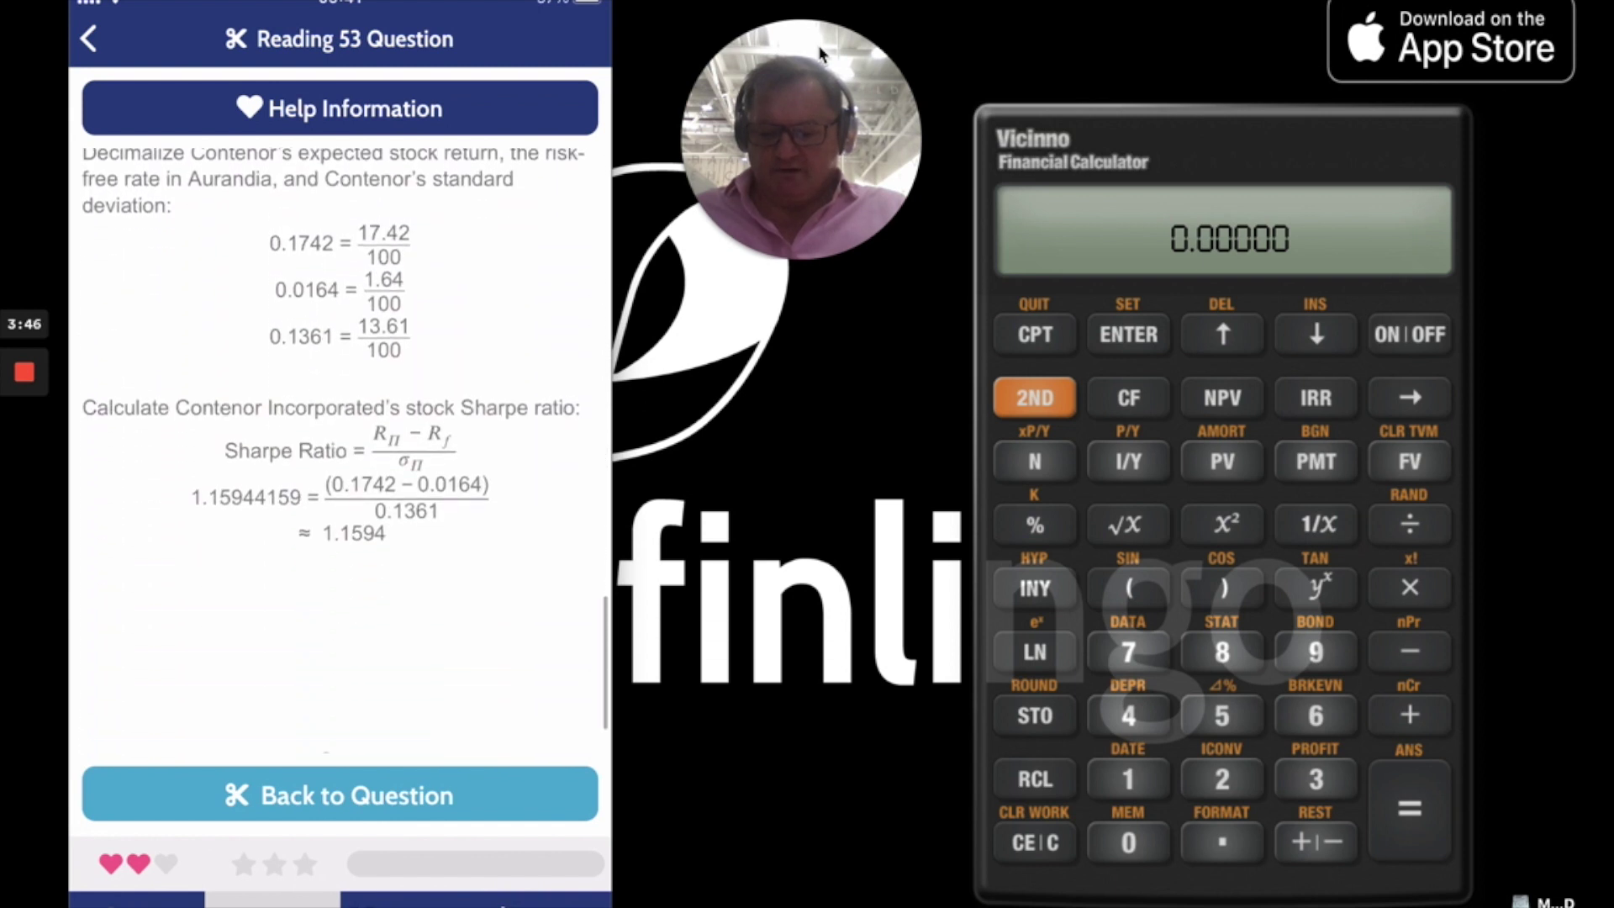
pyautogui.click(340, 794)
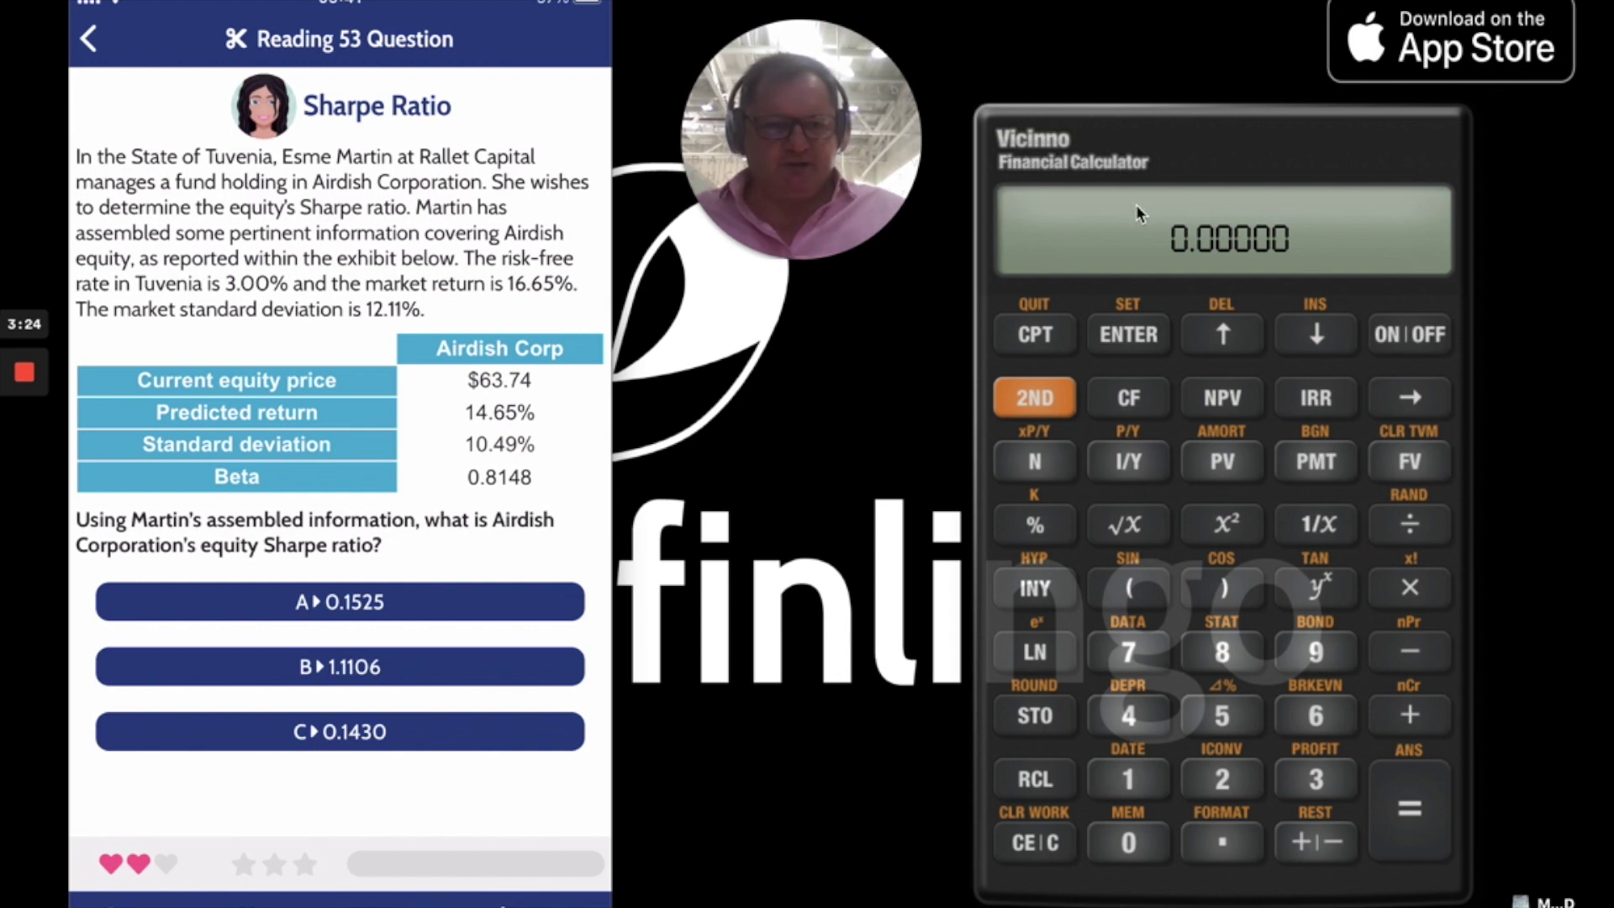
# Compute the Airdish excess return 14.65 − 3 = 11.65 on the calculator
pyautogui.click(1135, 765)
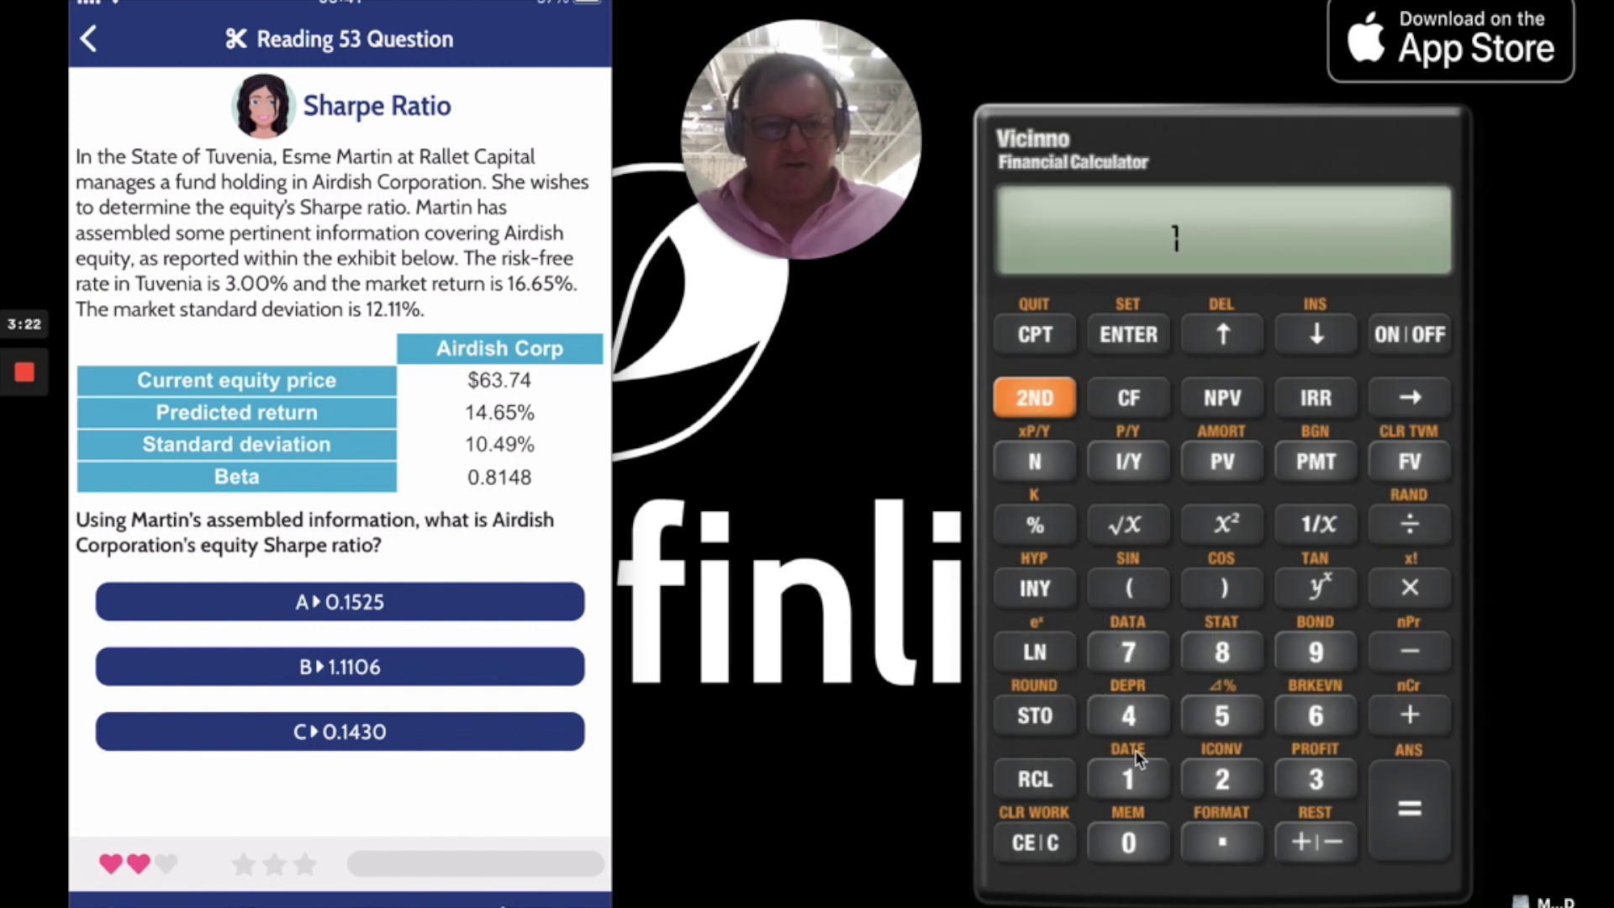
pyautogui.click(1135, 716)
pyautogui.click(1229, 833)
pyautogui.click(1316, 727)
pyautogui.click(1223, 719)
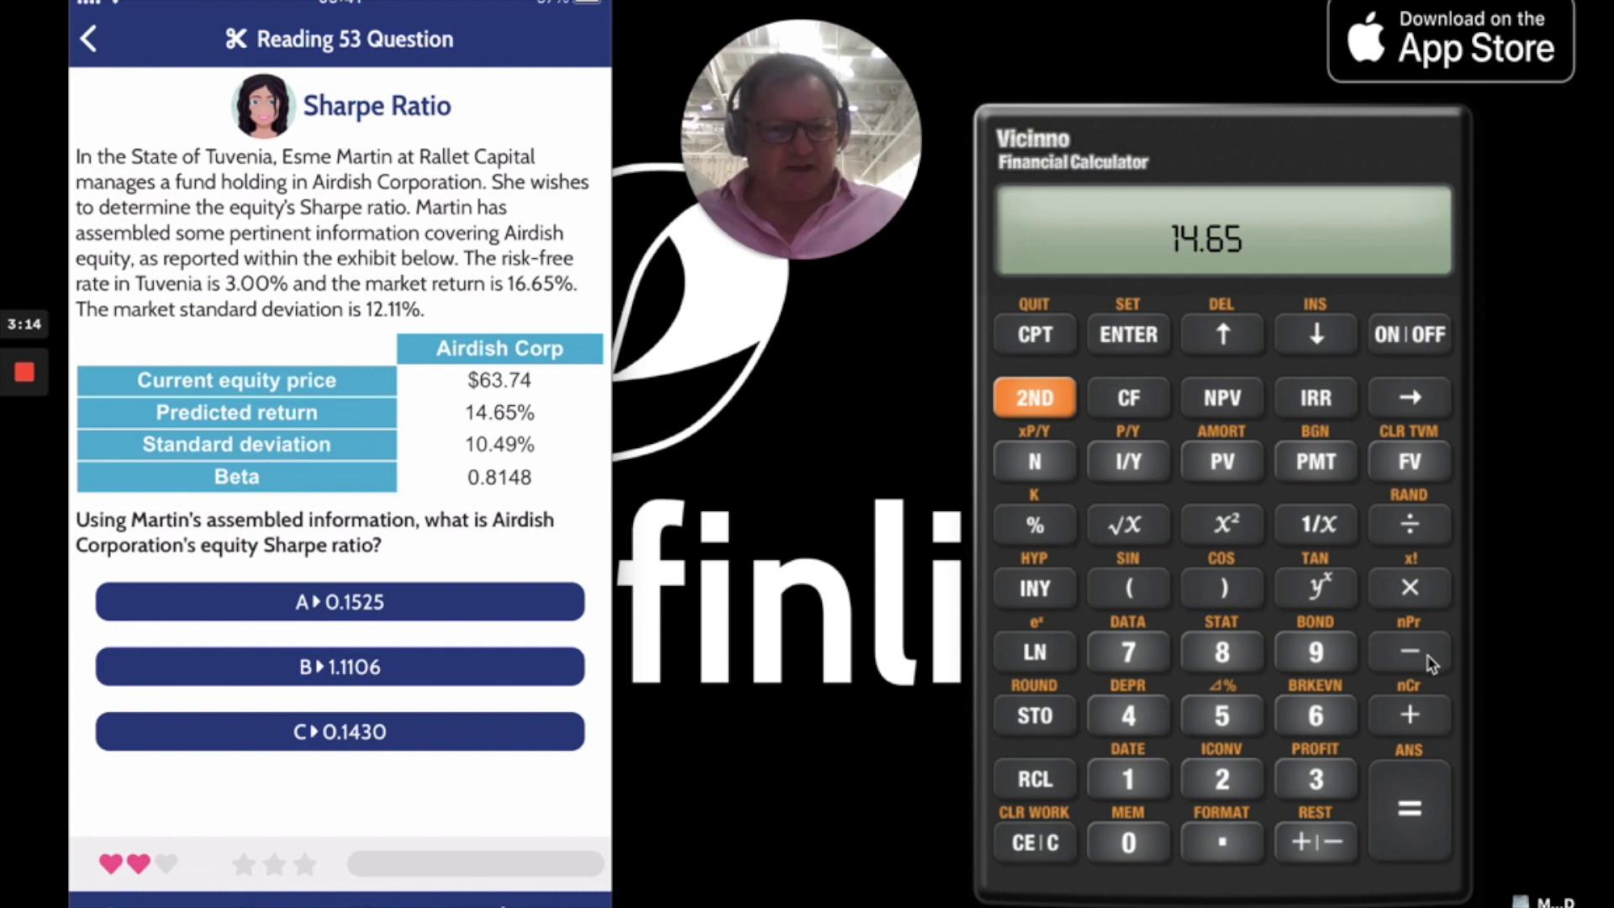
pyautogui.click(1313, 769)
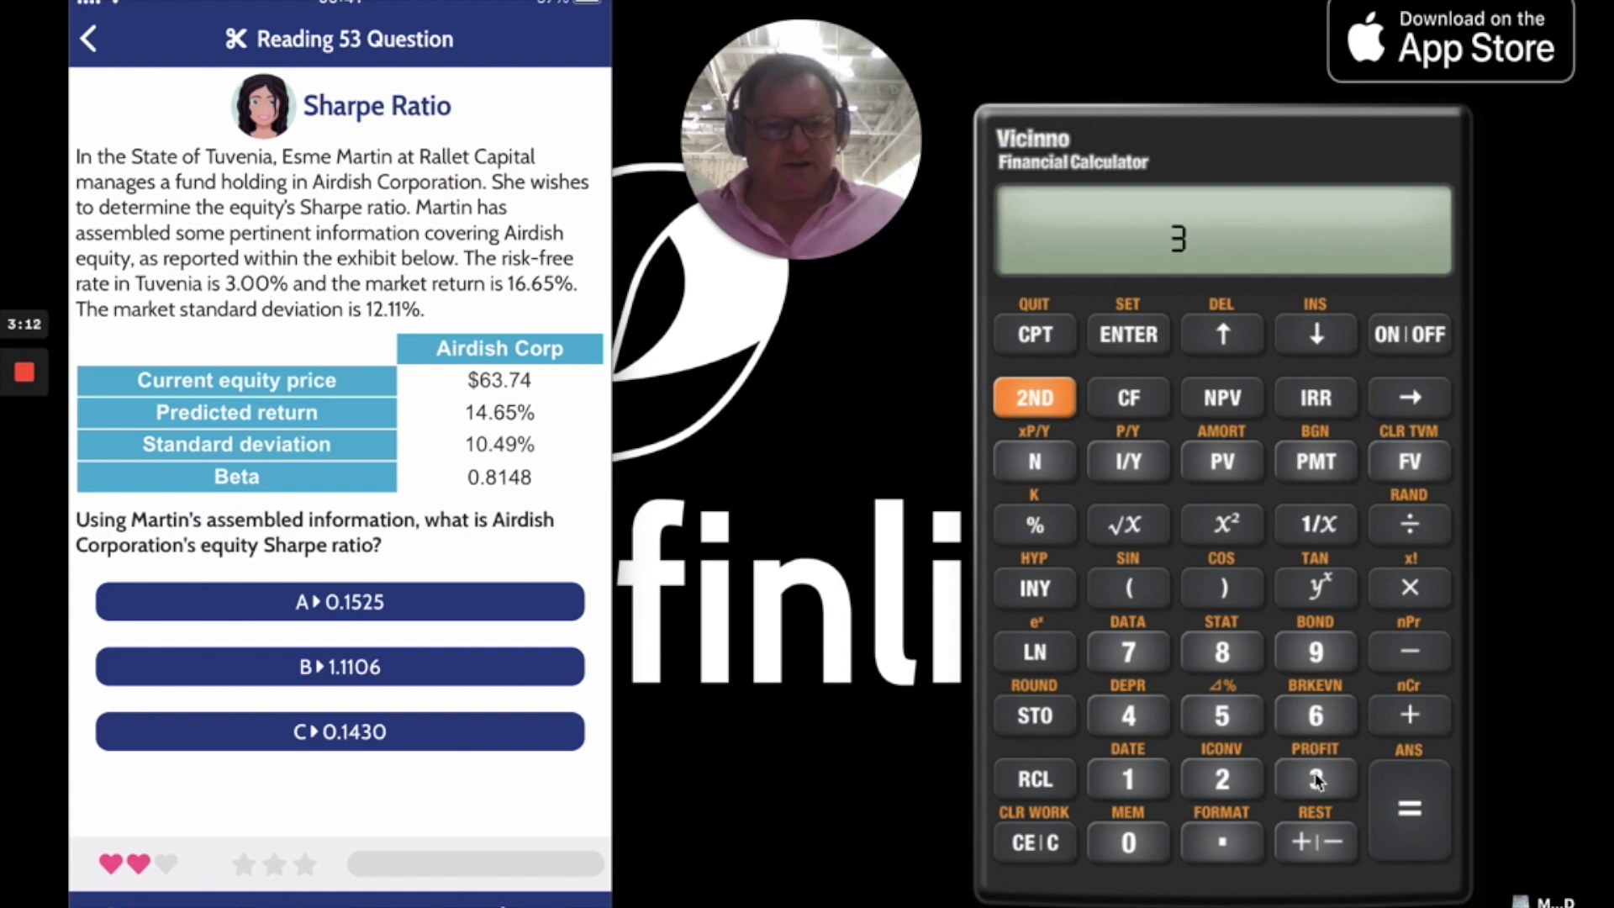
pyautogui.click(1410, 803)
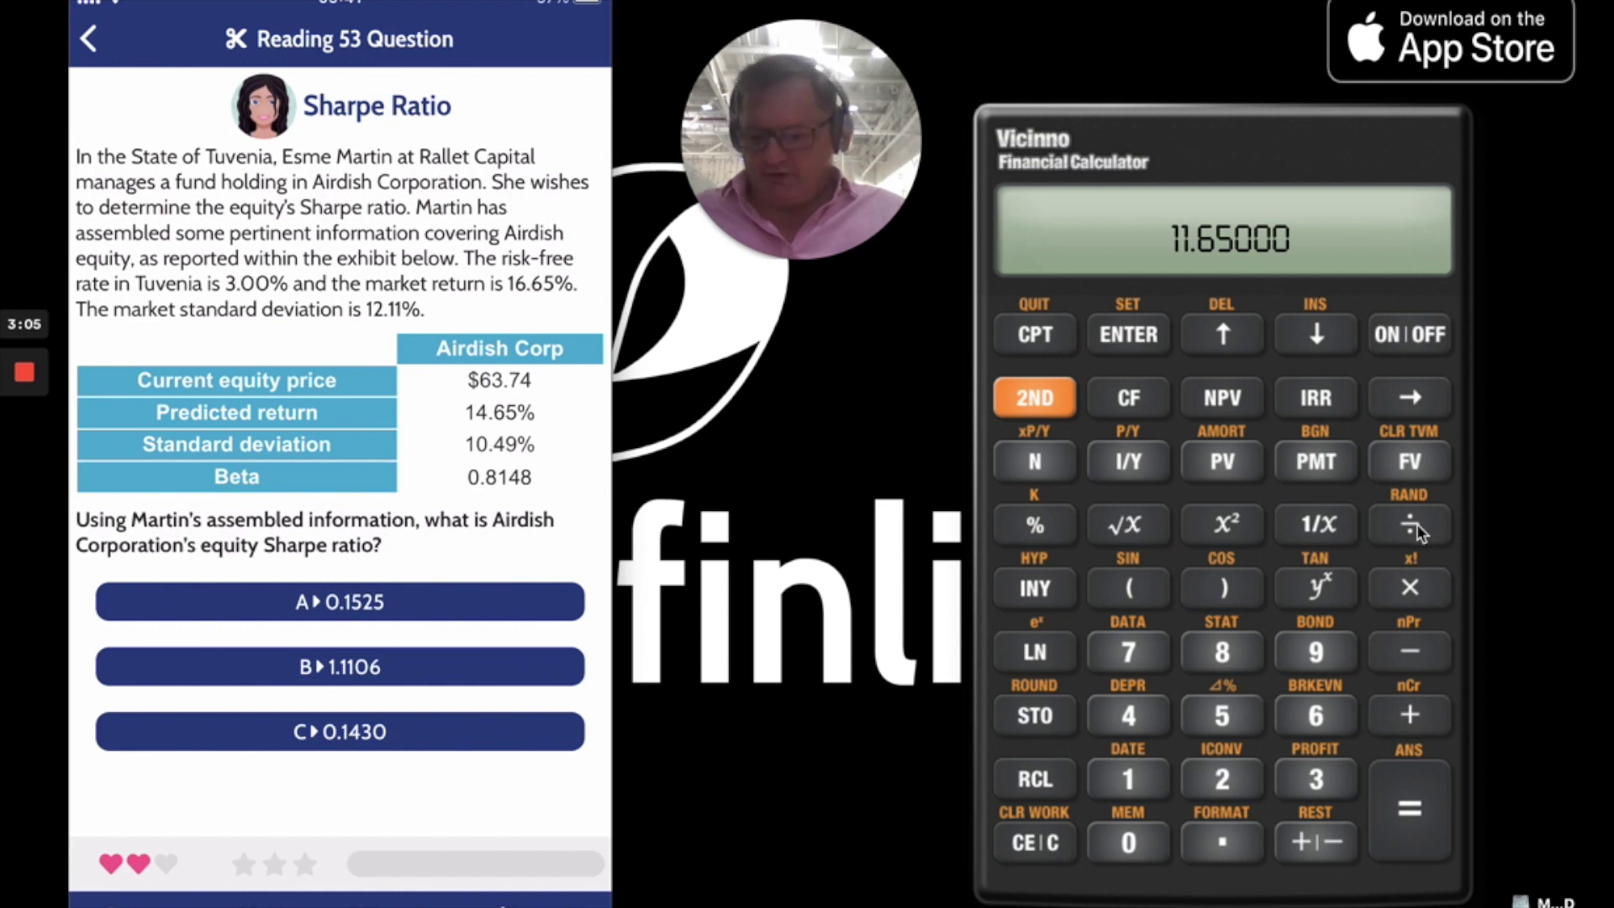
# Divide 11.65 by the 10.49 standard deviation to get the Sharpe ratio 1.11058
pyautogui.click(1145, 775)
pyautogui.click(1141, 842)
pyautogui.click(1222, 842)
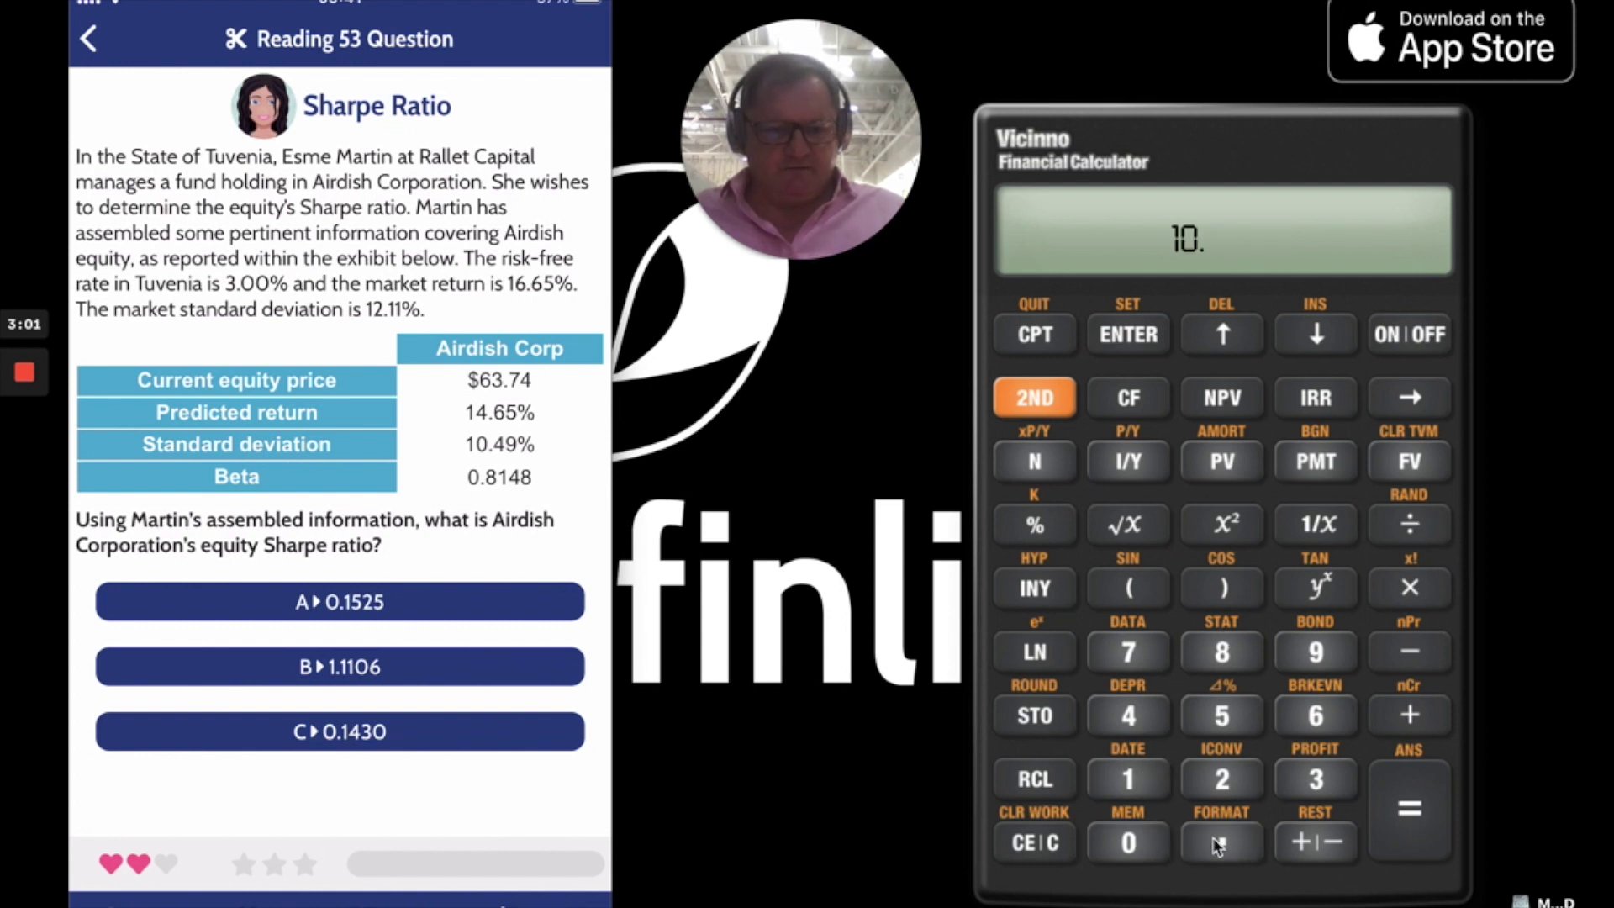
pyautogui.click(1147, 717)
pyautogui.click(1303, 649)
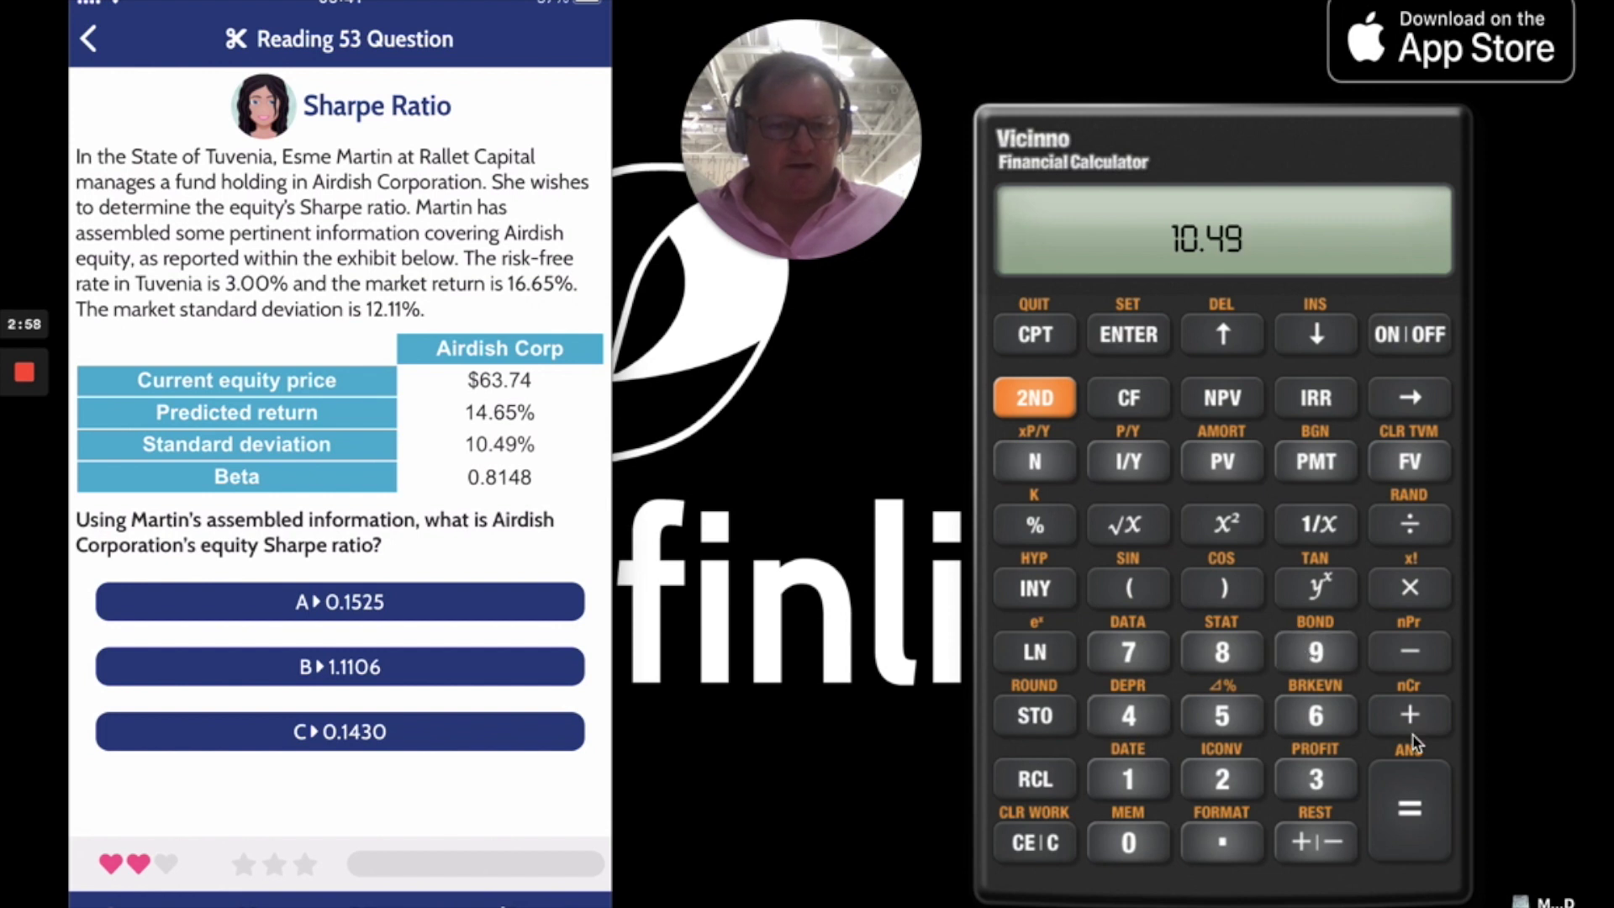
pyautogui.click(1419, 790)
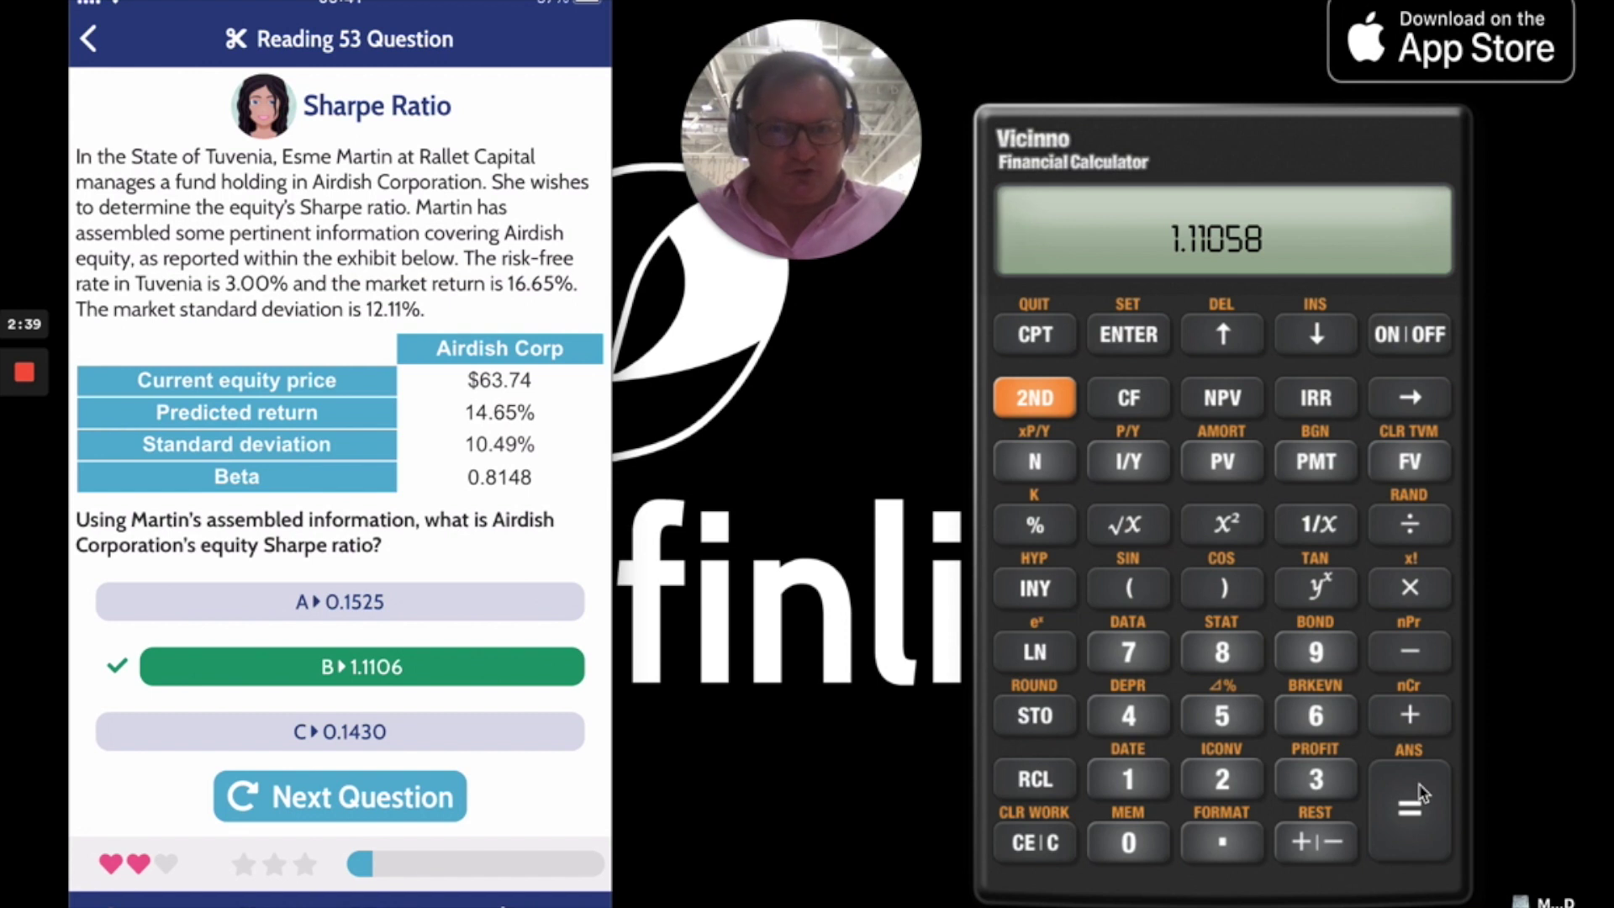
# Confirm answer B, 1.1106, is marked correct and review the worked solution
pyautogui.scroll(-2, 340, 421)
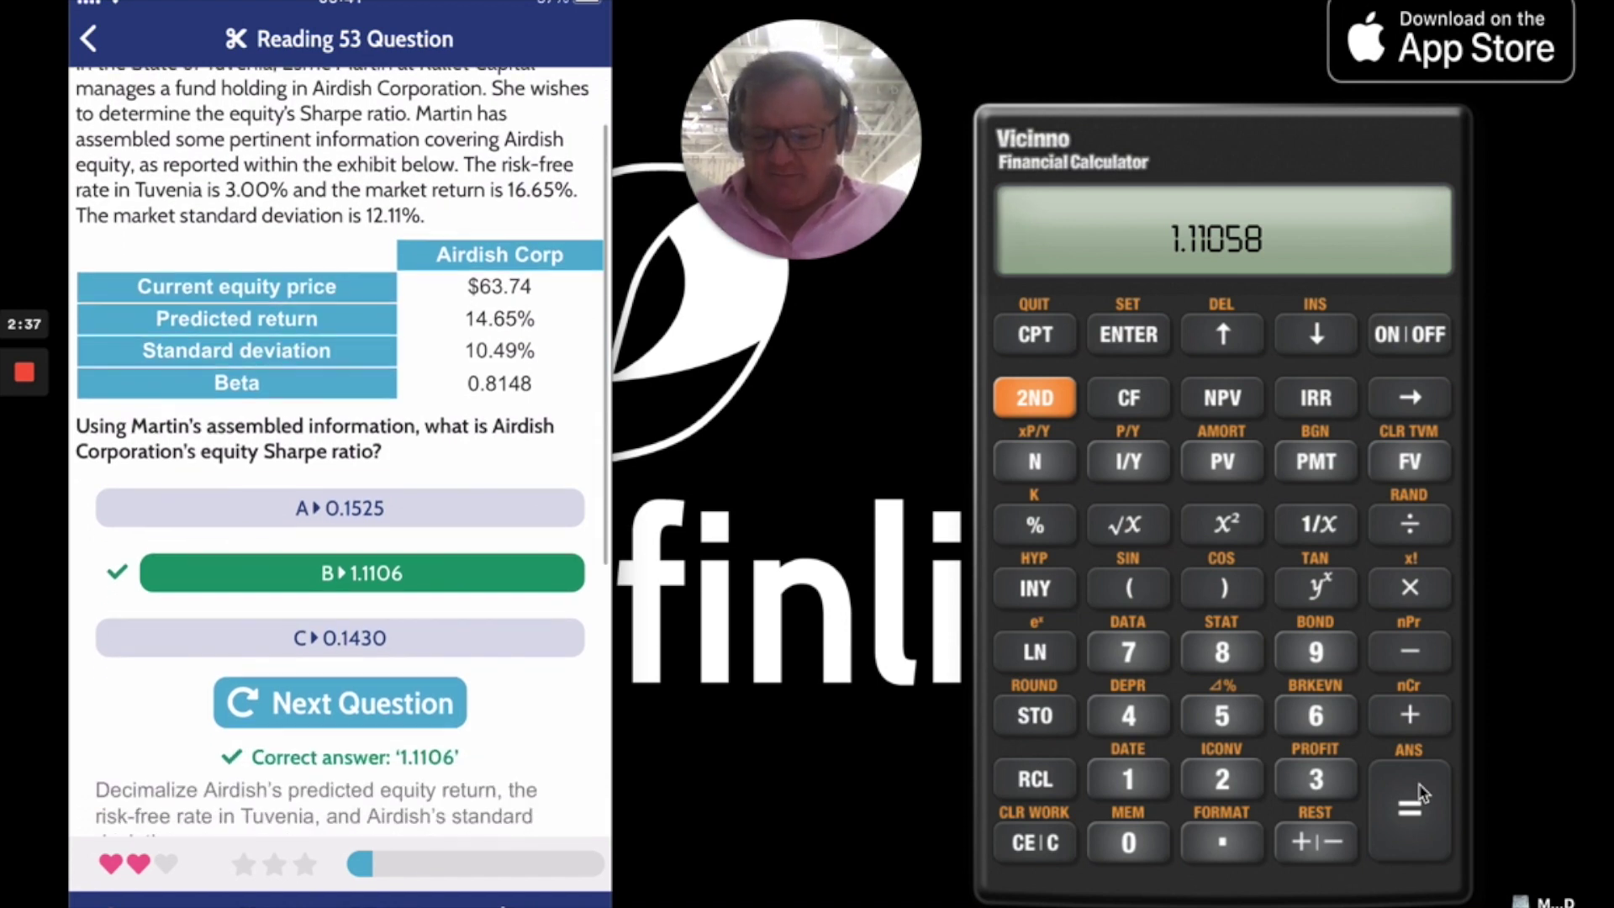
pyautogui.scroll(-6, 341, 420)
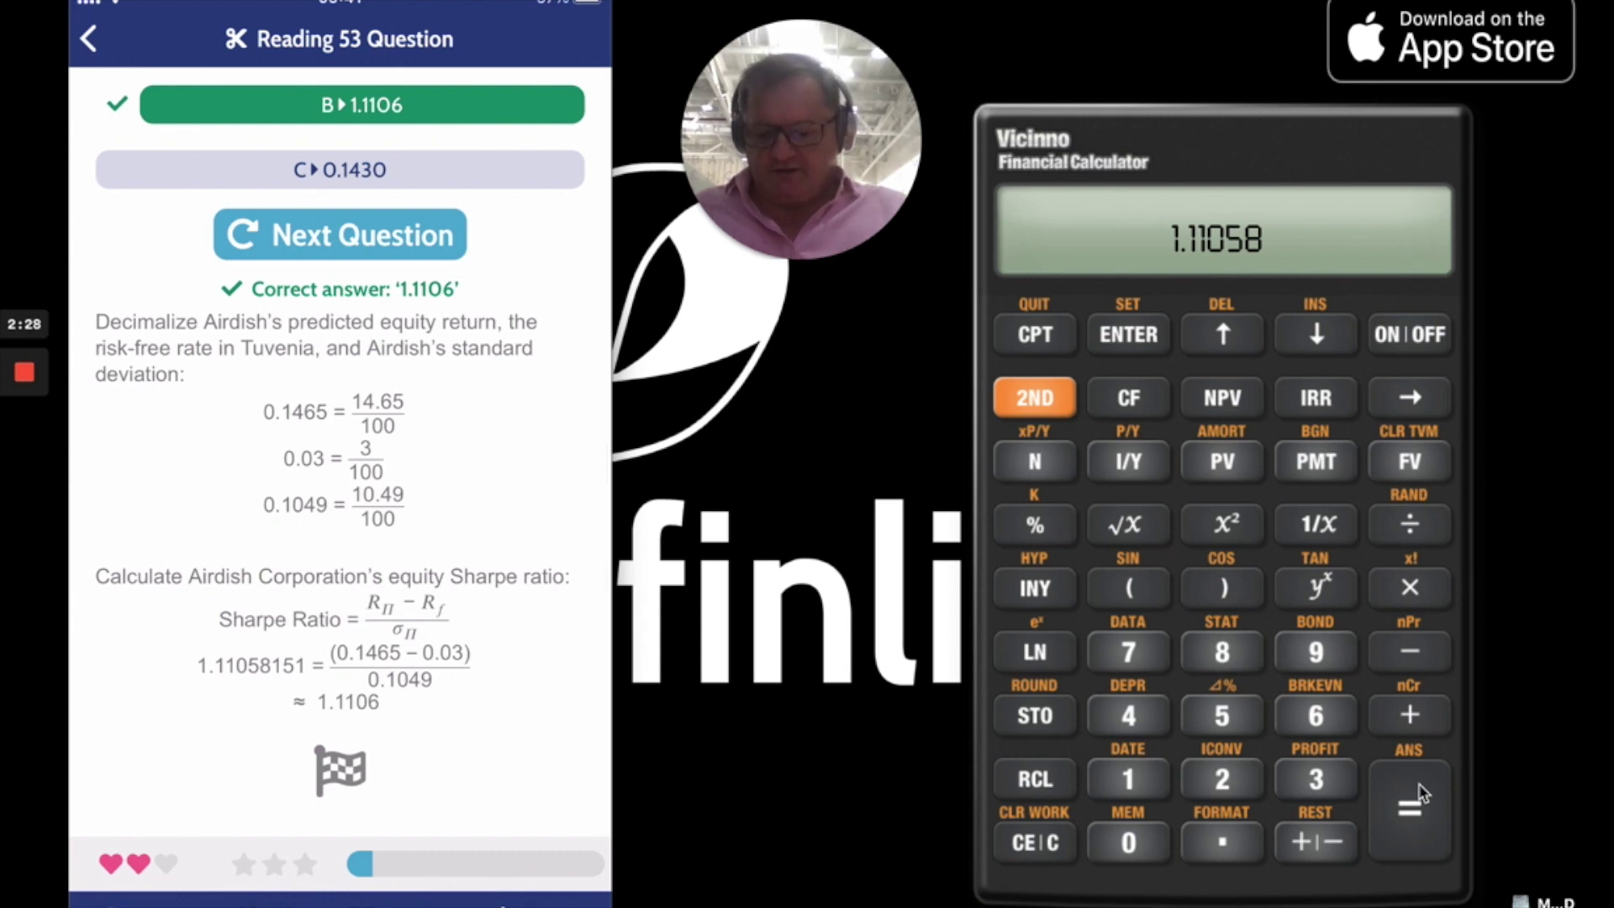
pyautogui.scroll(5, 340, 454)
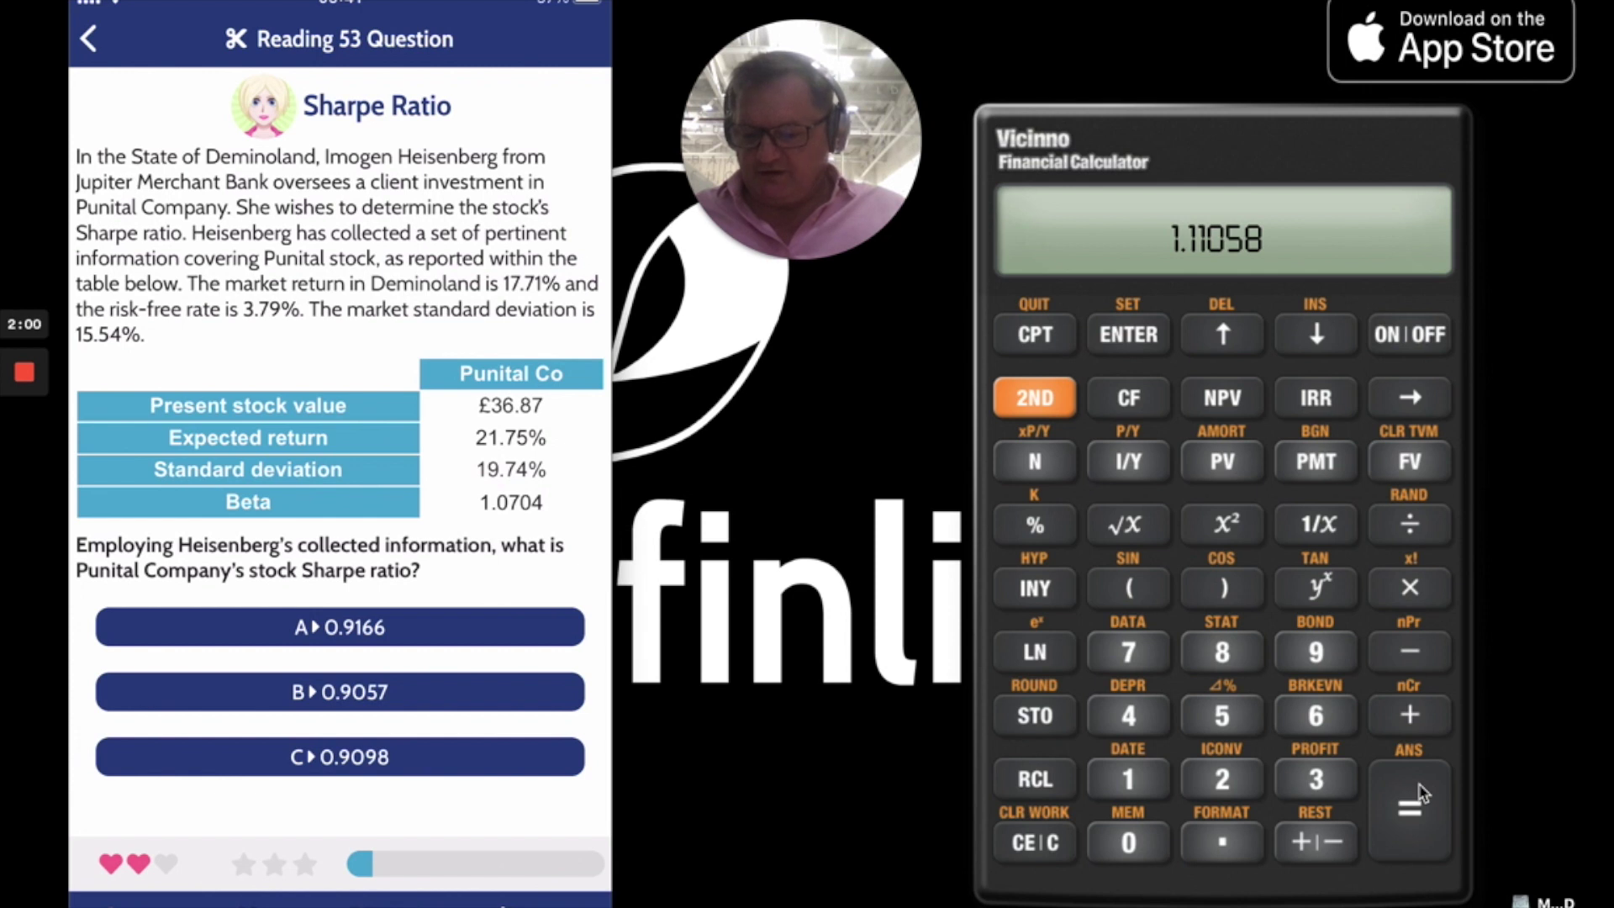
# Compute the Punital excess return 21.75 − 3.79 = 17.96 on the calculator
pyautogui.click(1221, 779)
pyautogui.click(1135, 777)
pyautogui.click(1217, 837)
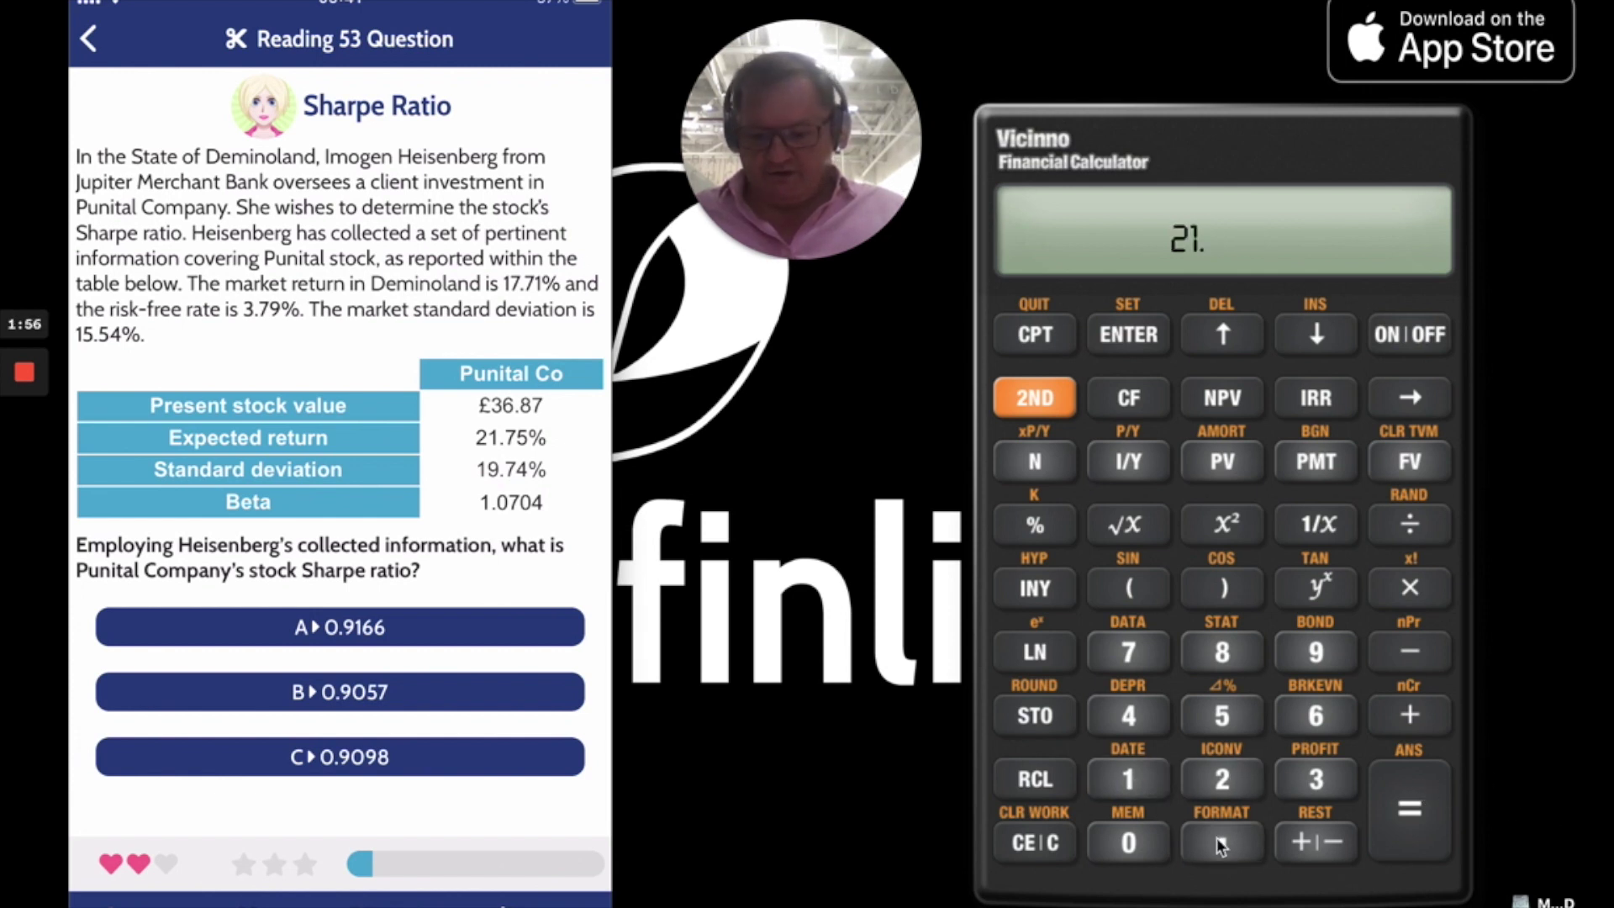
pyautogui.click(1131, 654)
pyautogui.click(1215, 713)
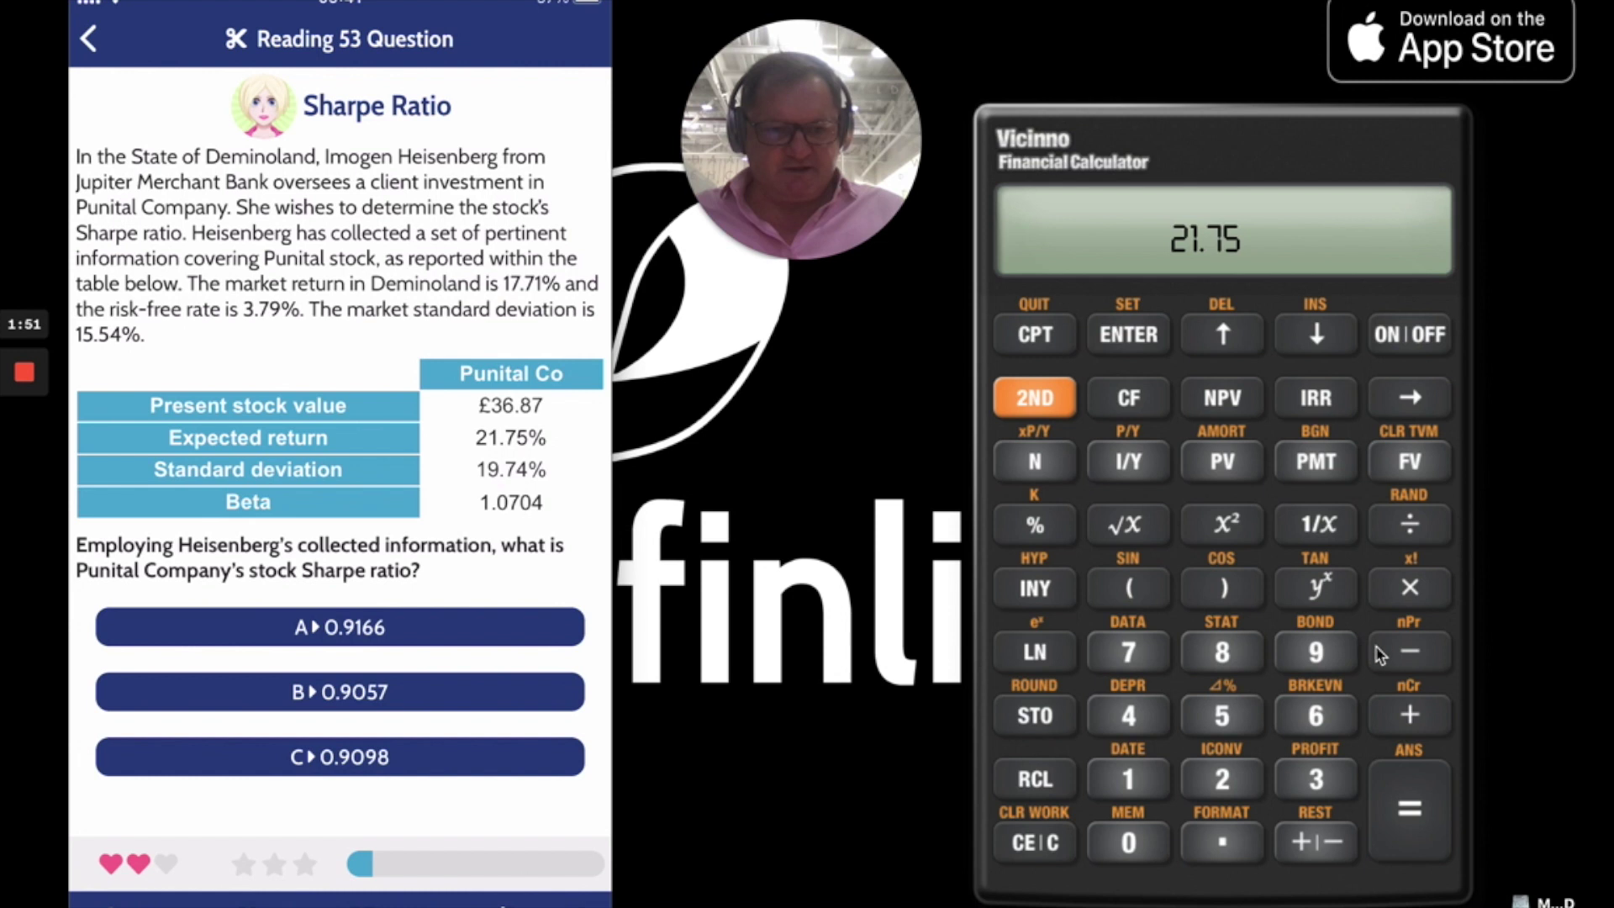
pyautogui.click(1316, 761)
pyautogui.click(1221, 841)
pyautogui.click(1148, 664)
pyautogui.click(1300, 660)
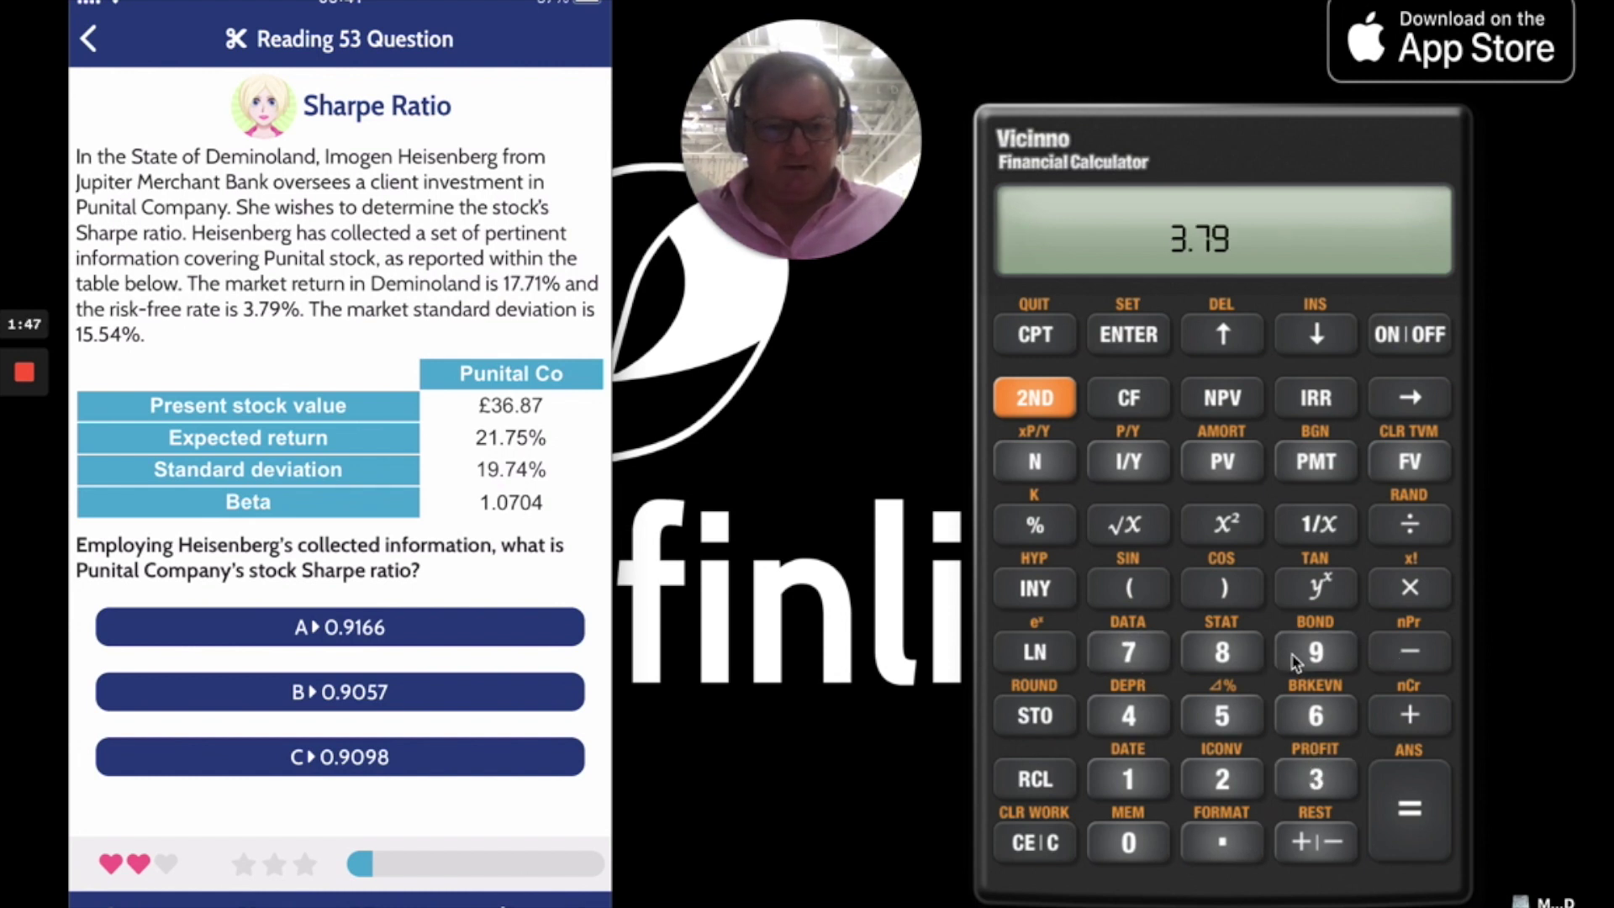
pyautogui.click(1412, 794)
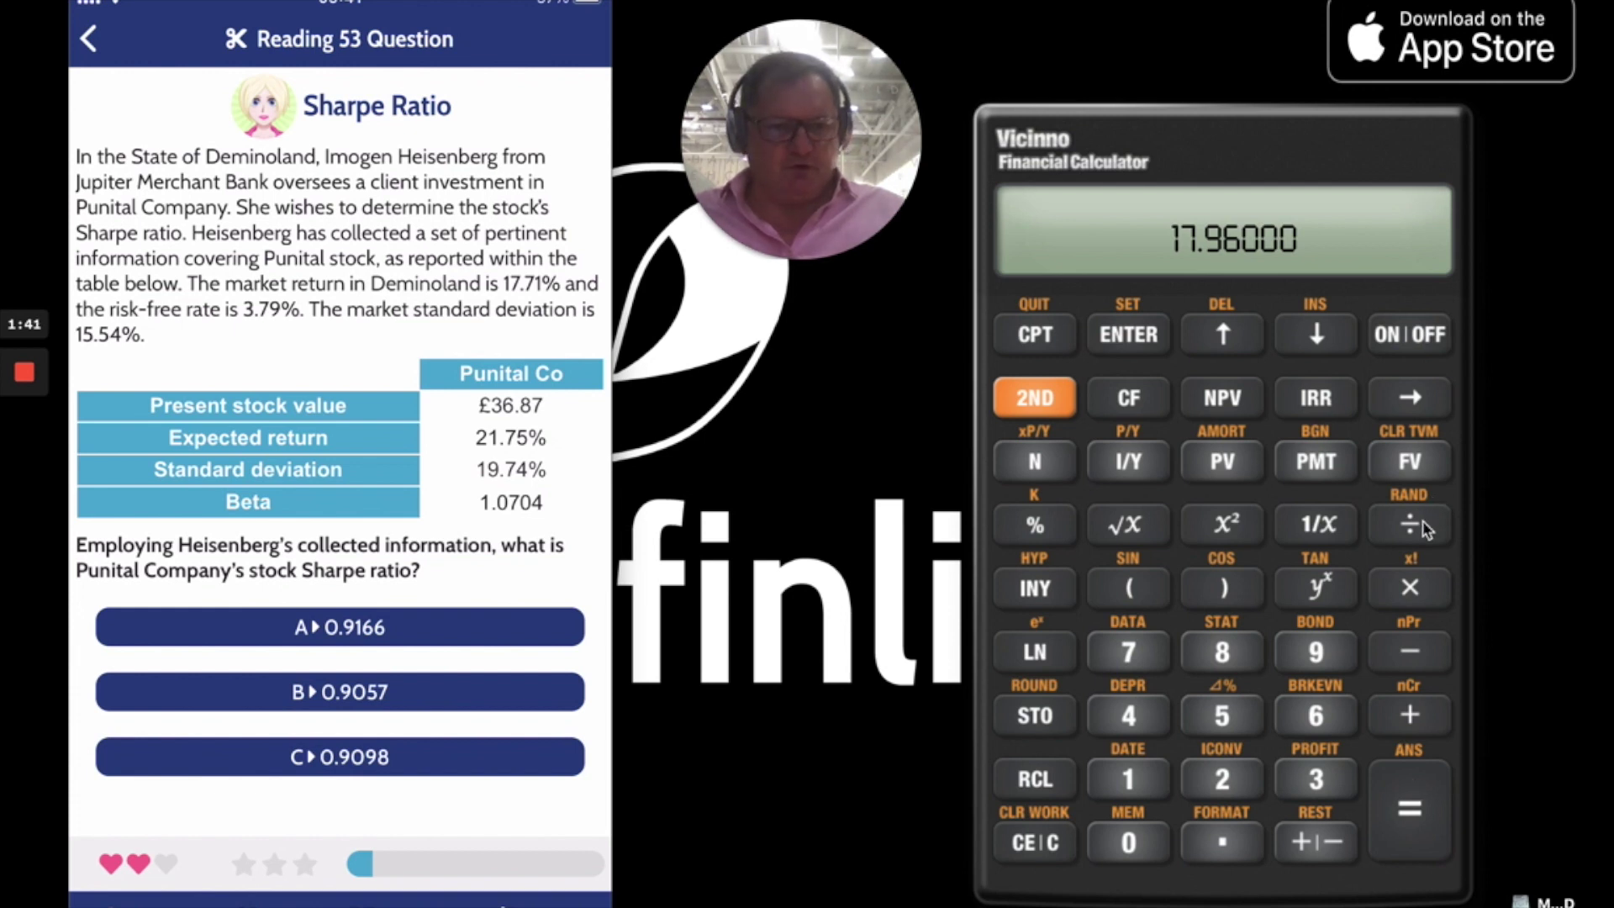
# Divide 17.96 by the 19.74 standard deviation to get the Sharpe ratio 0.90983
pyautogui.click(1155, 780)
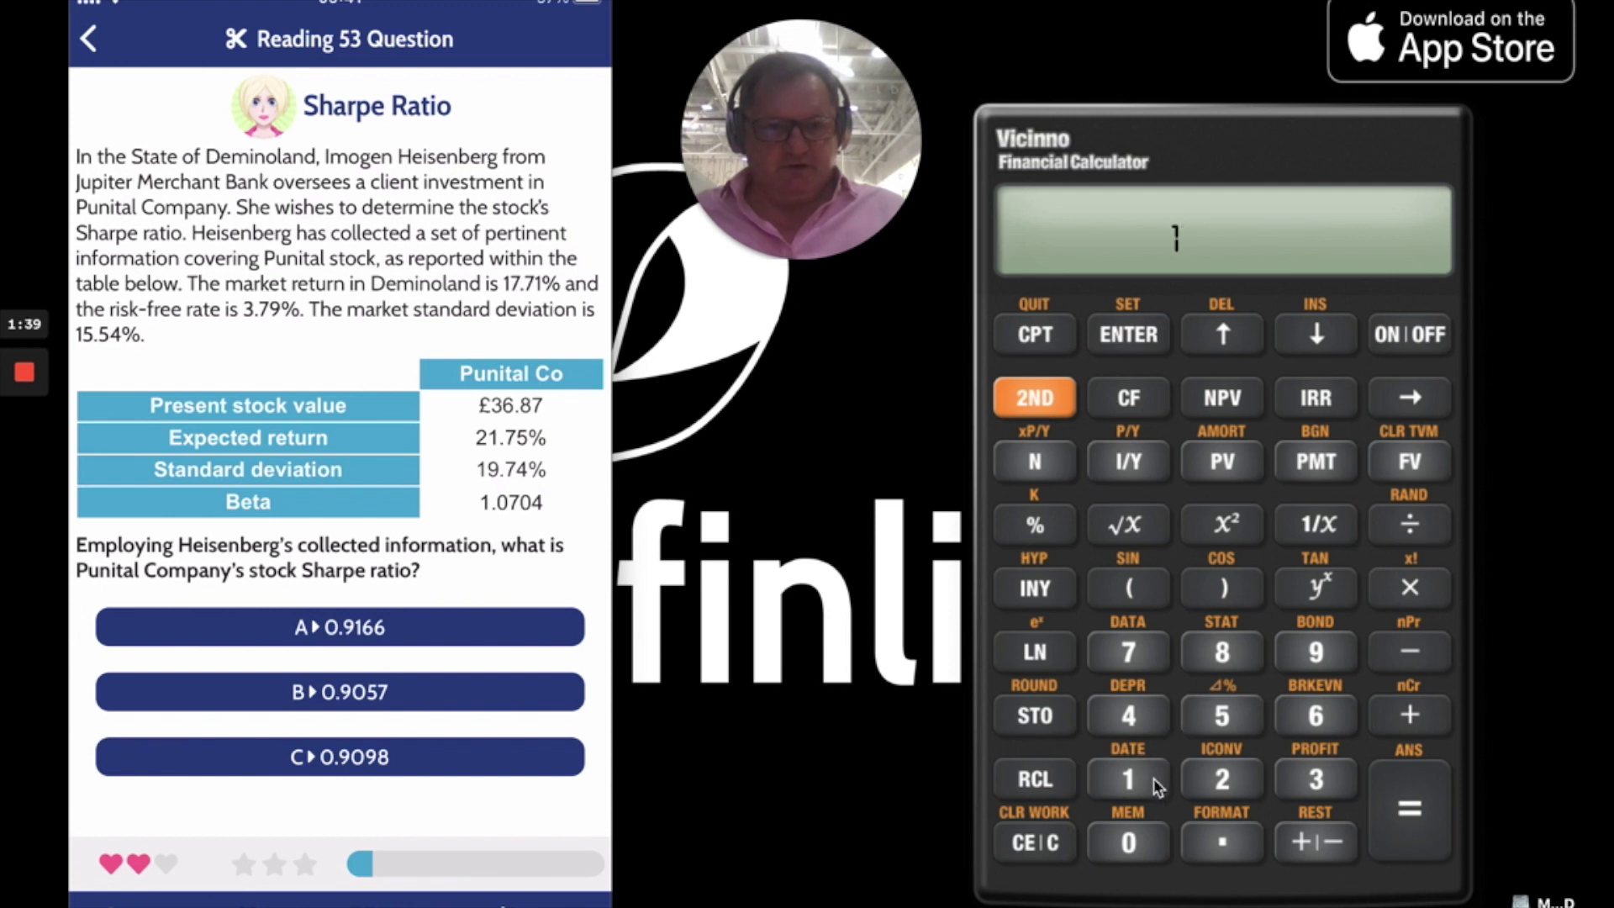
pyautogui.click(1306, 657)
pyautogui.click(1237, 836)
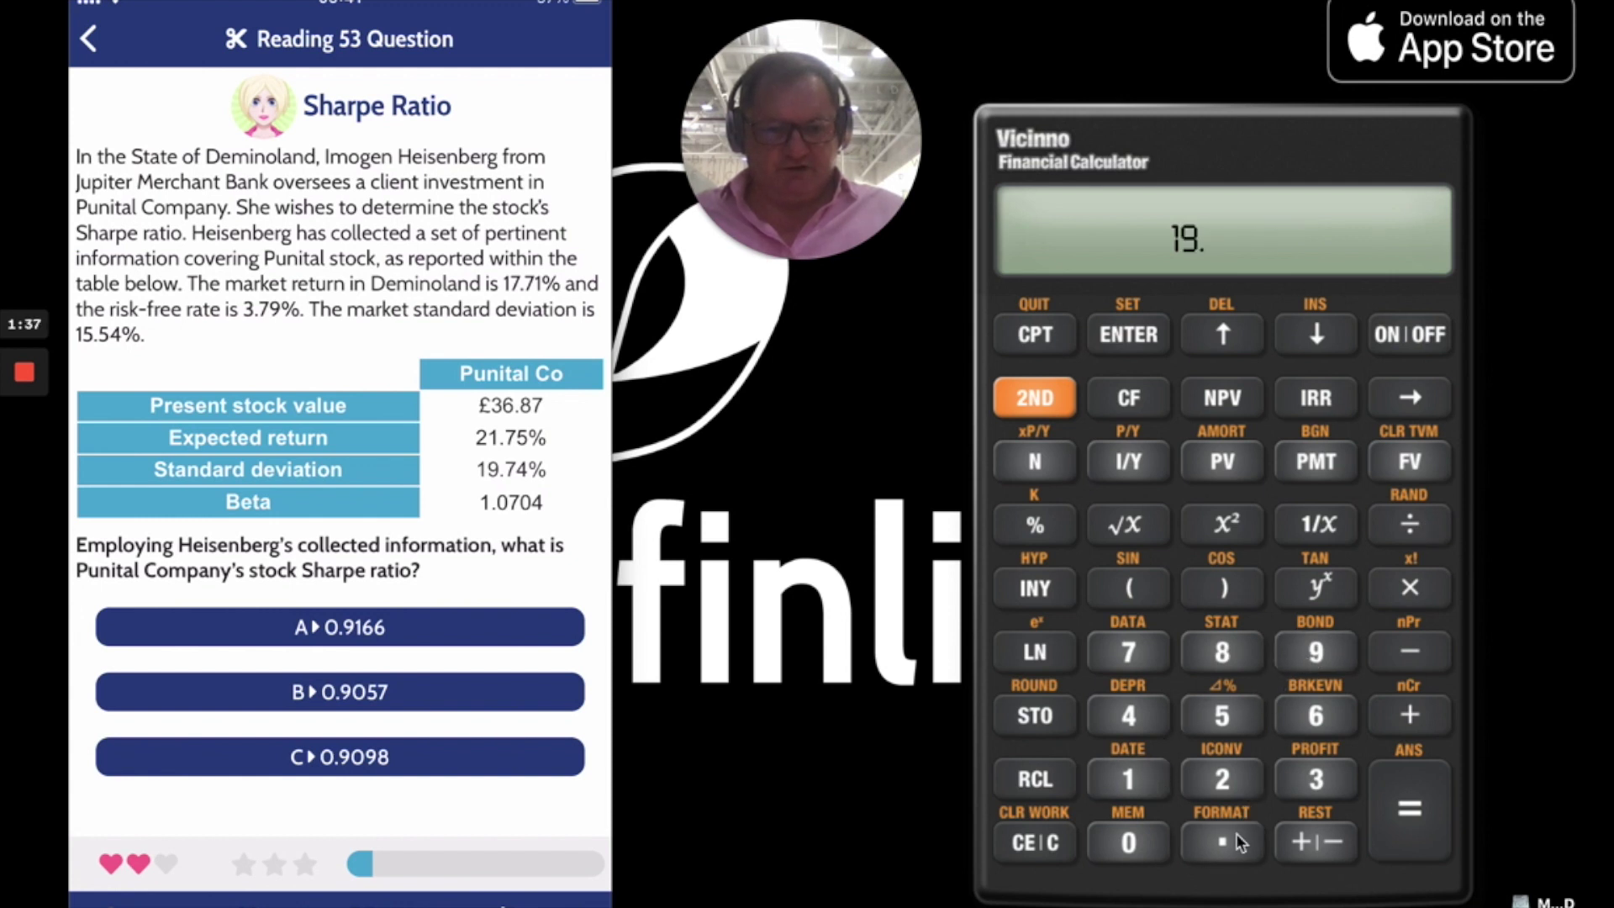
pyautogui.click(1150, 661)
pyautogui.click(1131, 714)
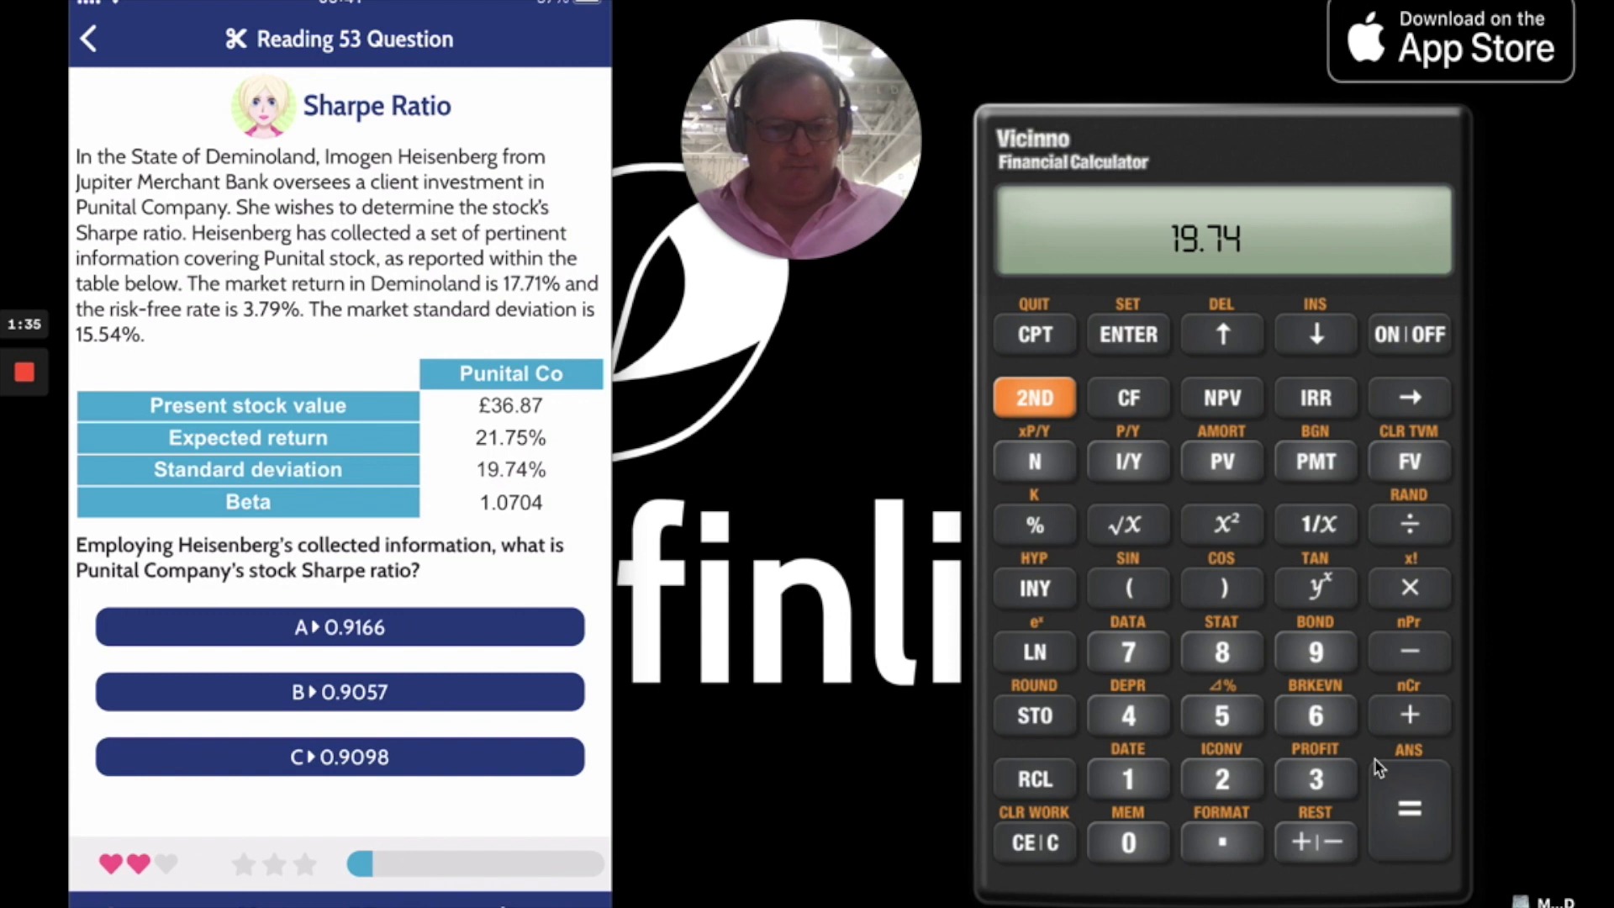
pyautogui.click(1418, 794)
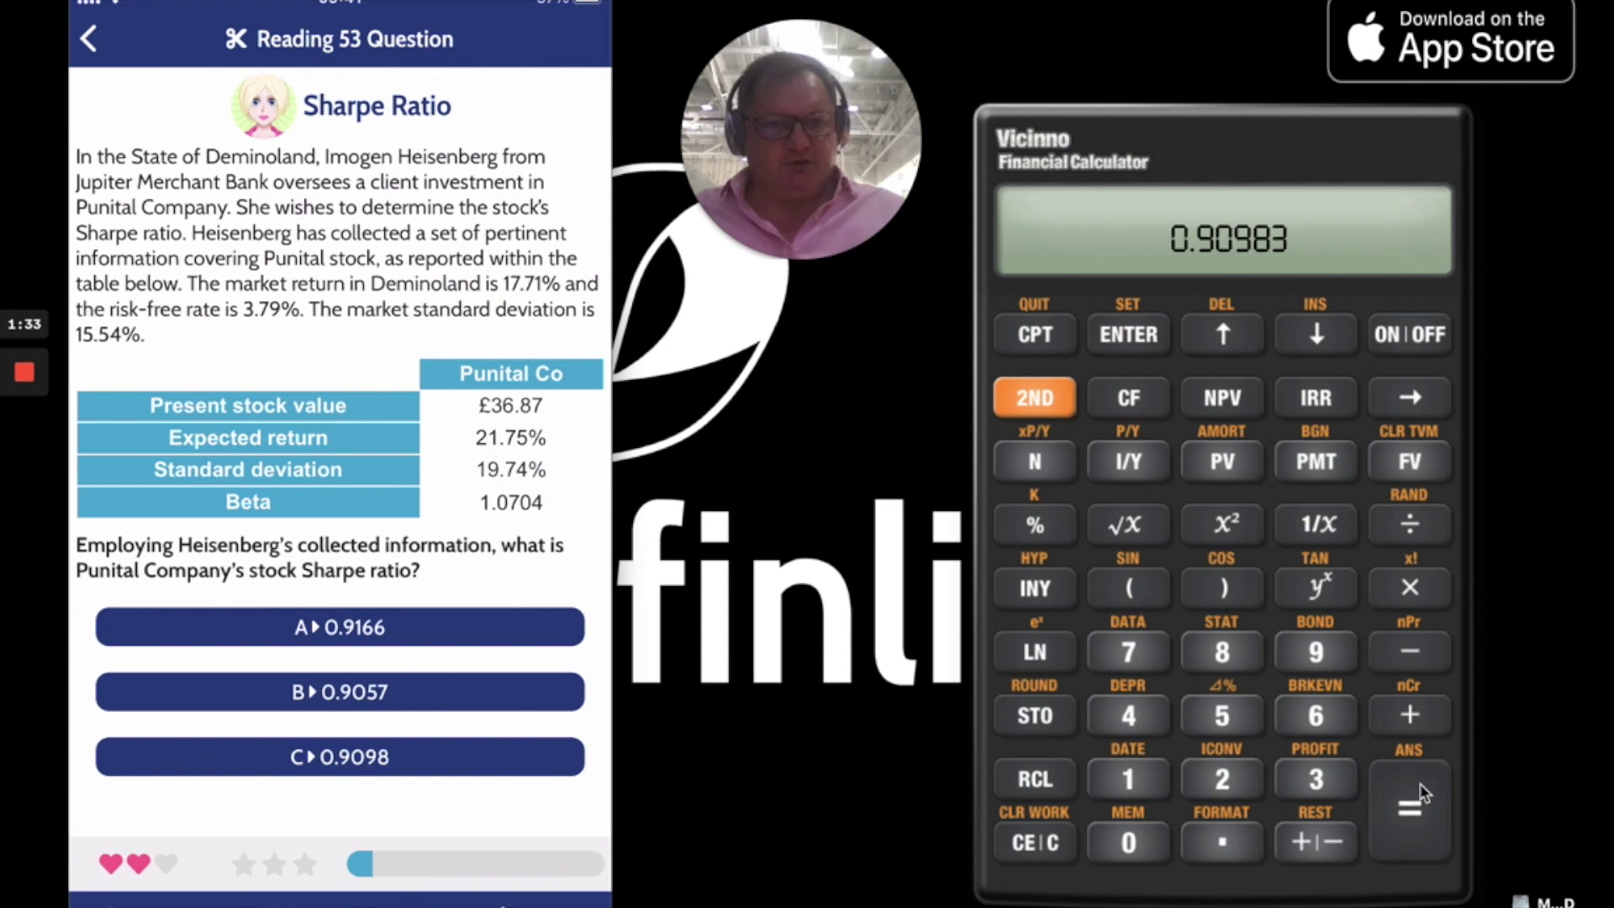